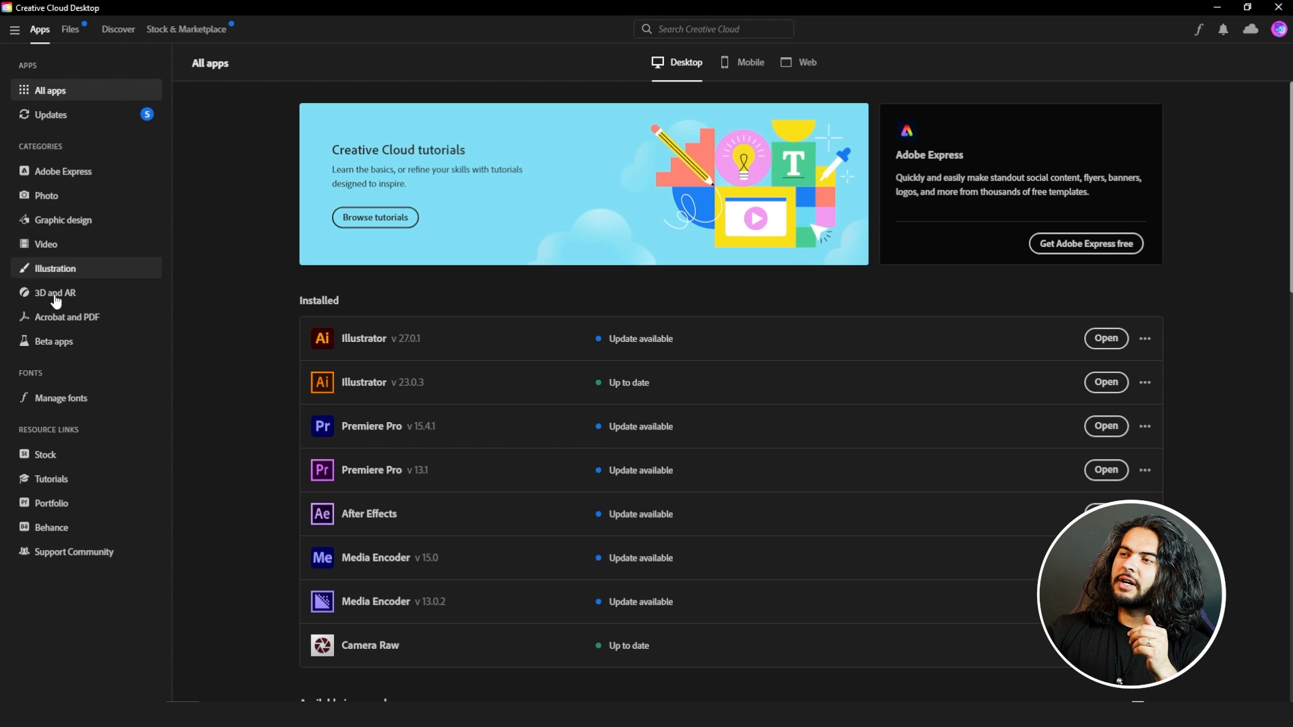
Step: Find Photoshop (Beta) among the beta apps in Creative Cloud and launch it
left_click(68, 349)
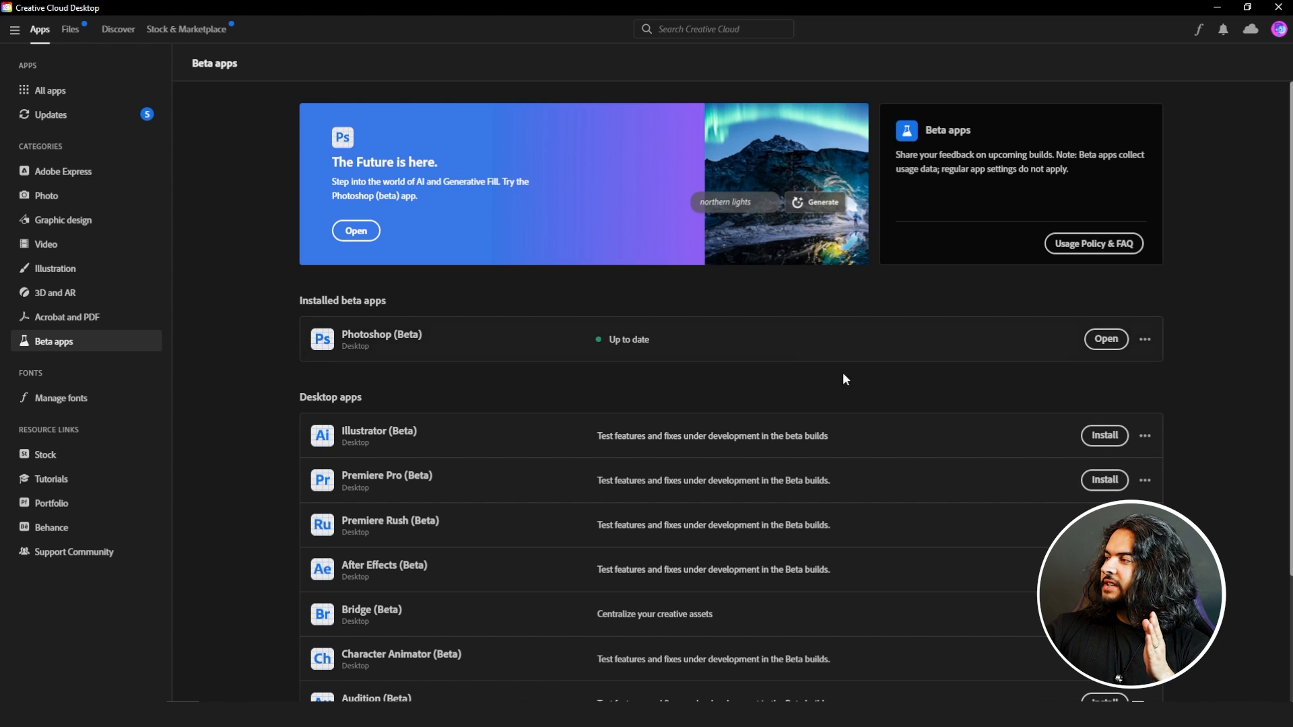
left_click(1107, 436)
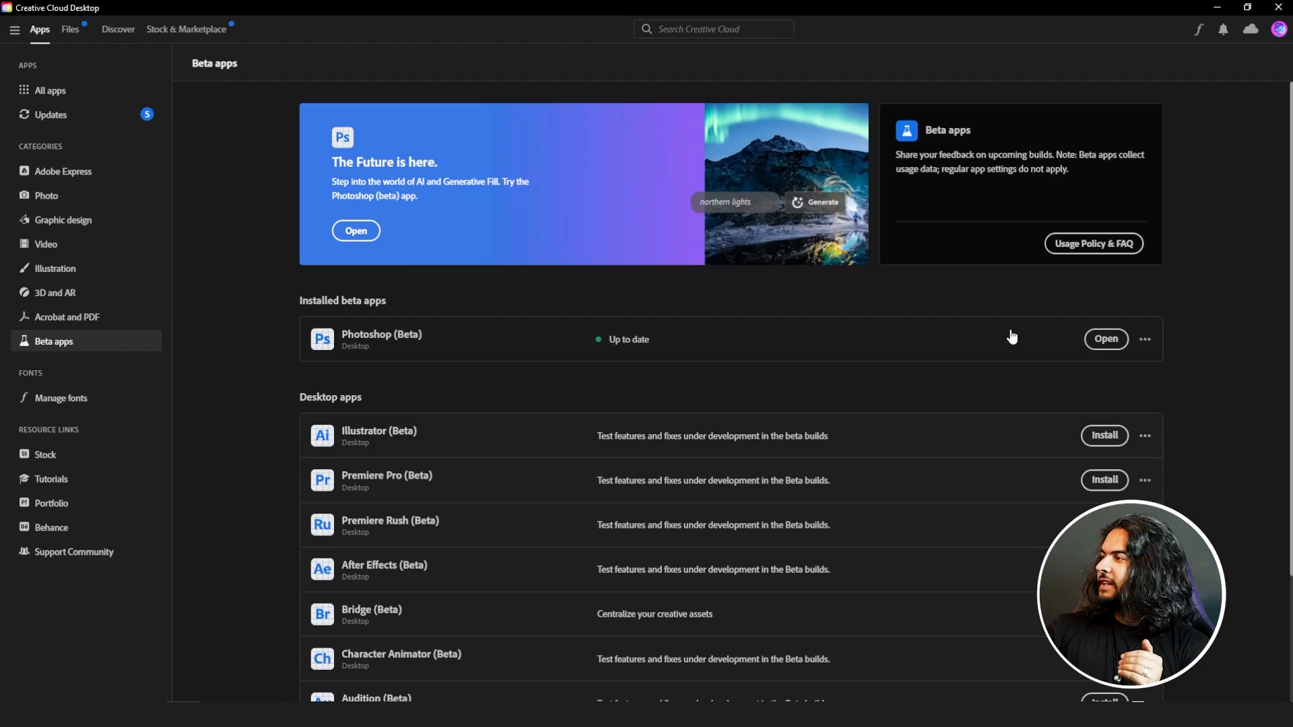
left_click(1105, 340)
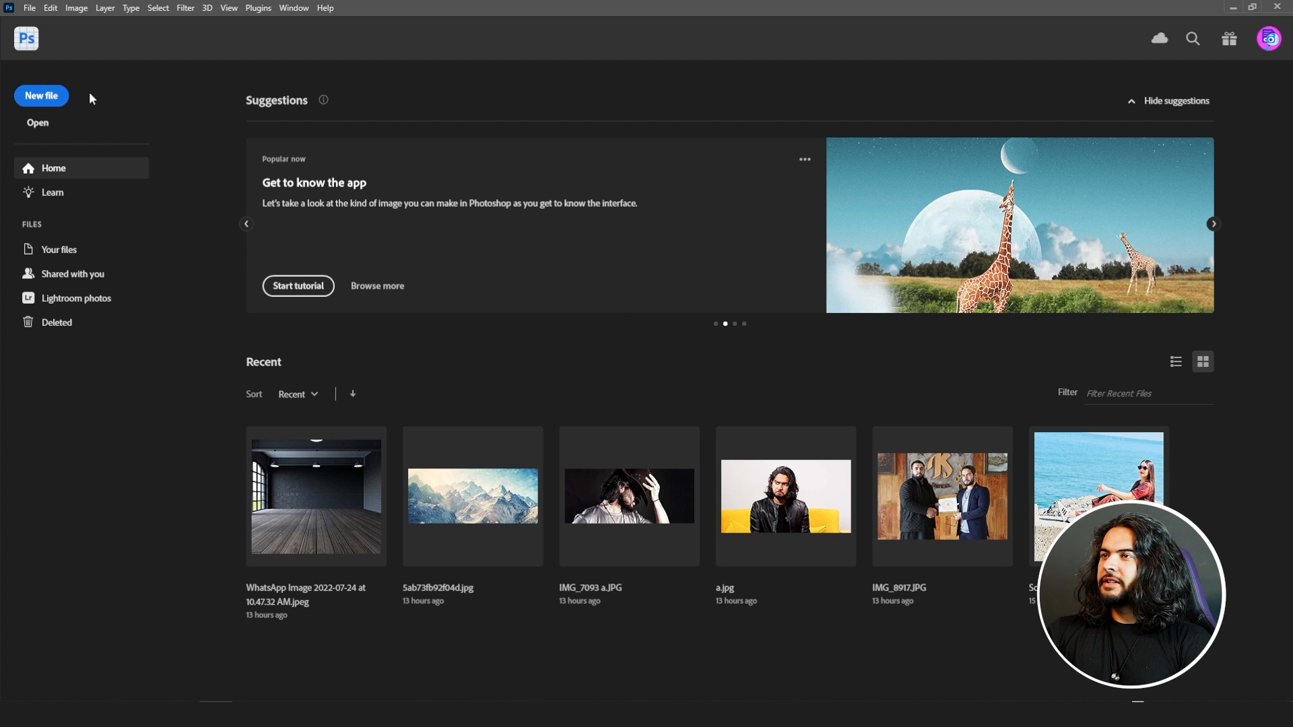
Step: Create a new 1920 x 1080 px document at 300 ppi in RGB Color with a white background
left_click(42, 101)
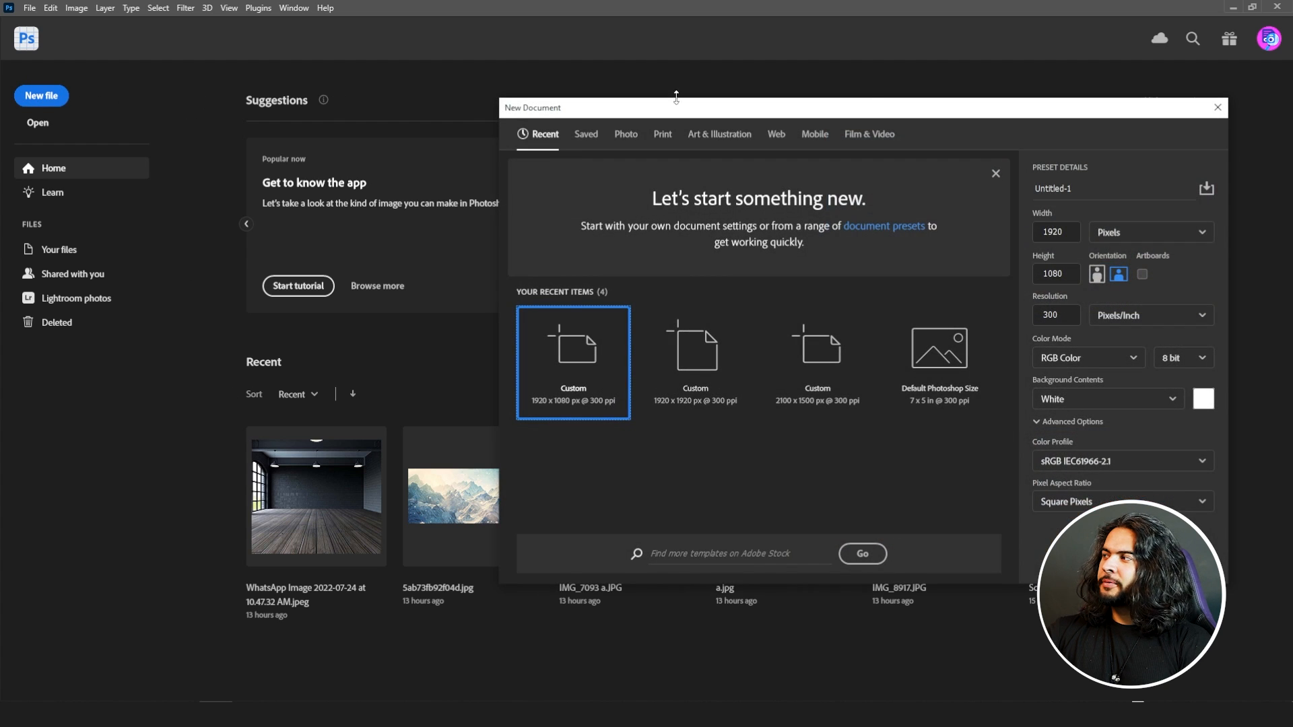
left_click(1128, 562)
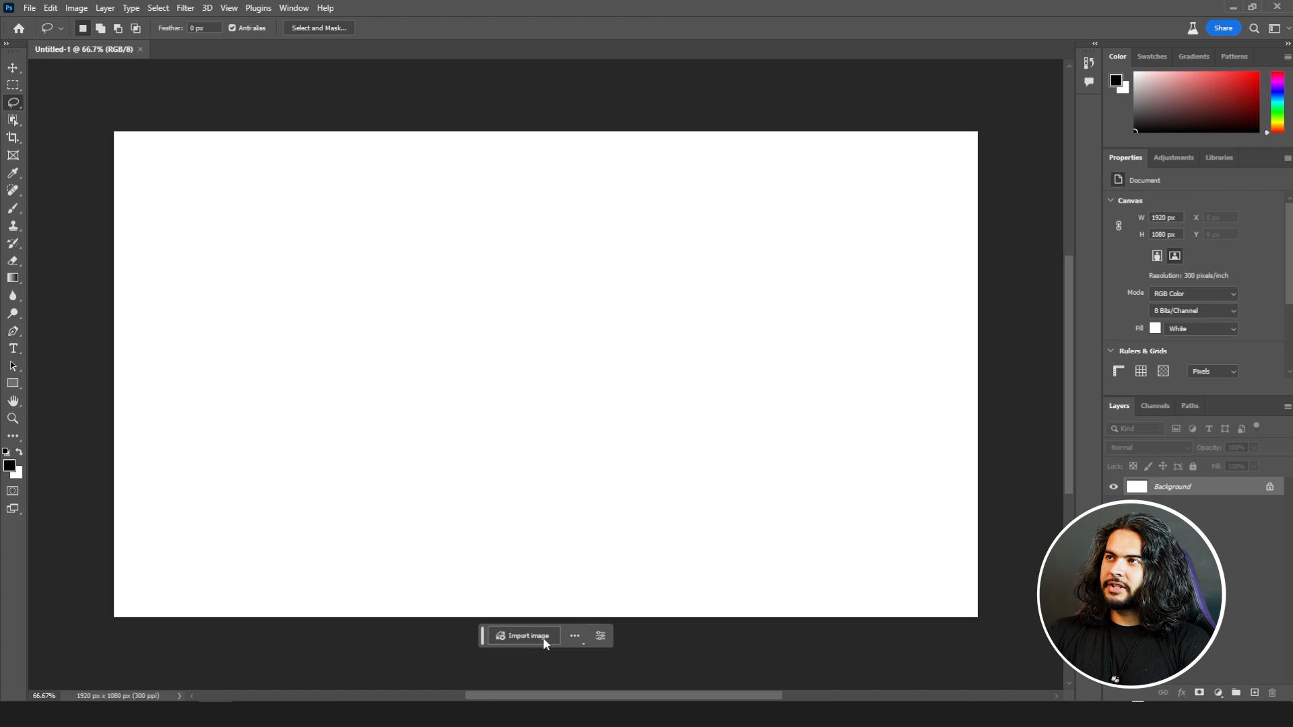
Step: Select the upper half of the canvas with a rectangular marquee and generate "cloudy sky with sun reflection" in it
left_click(13, 85)
mouse_move(78, 109)
left_mouse_down()
mouse_move(717, 365)
mouse_move(1010, 433)
mouse_move(1012, 386)
left_mouse_up()
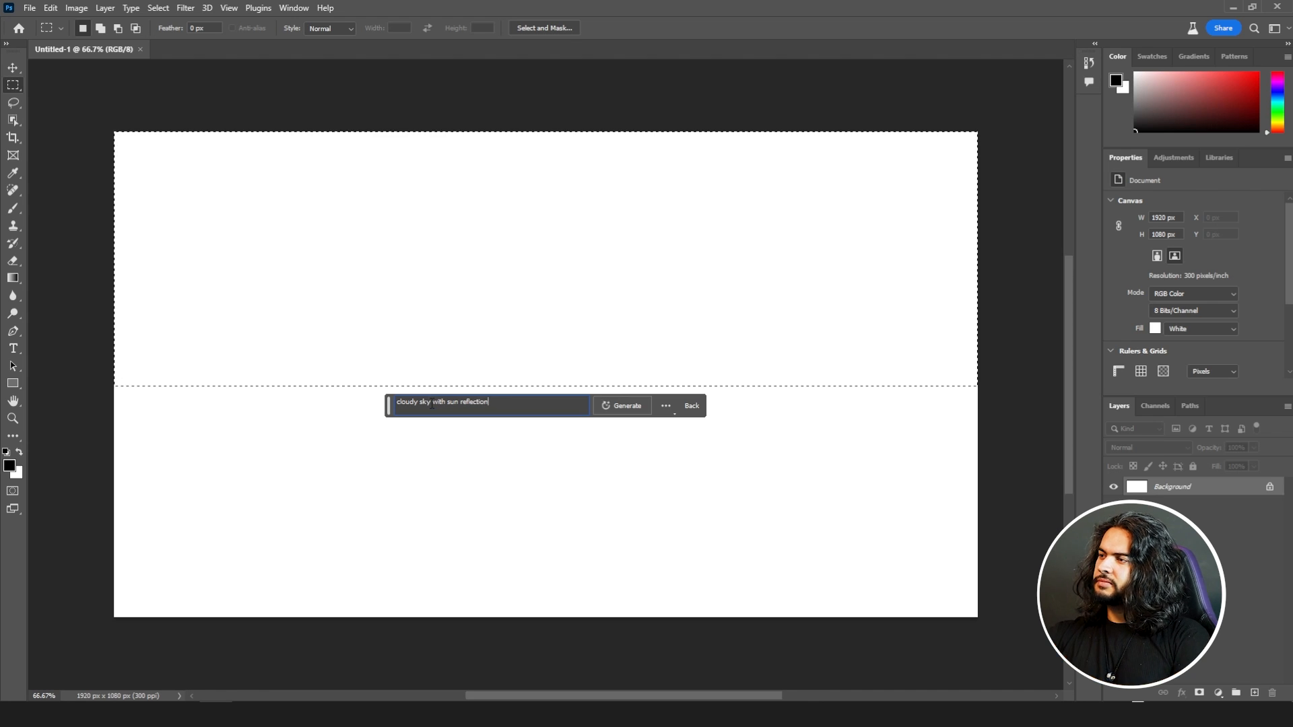
left_click(628, 404)
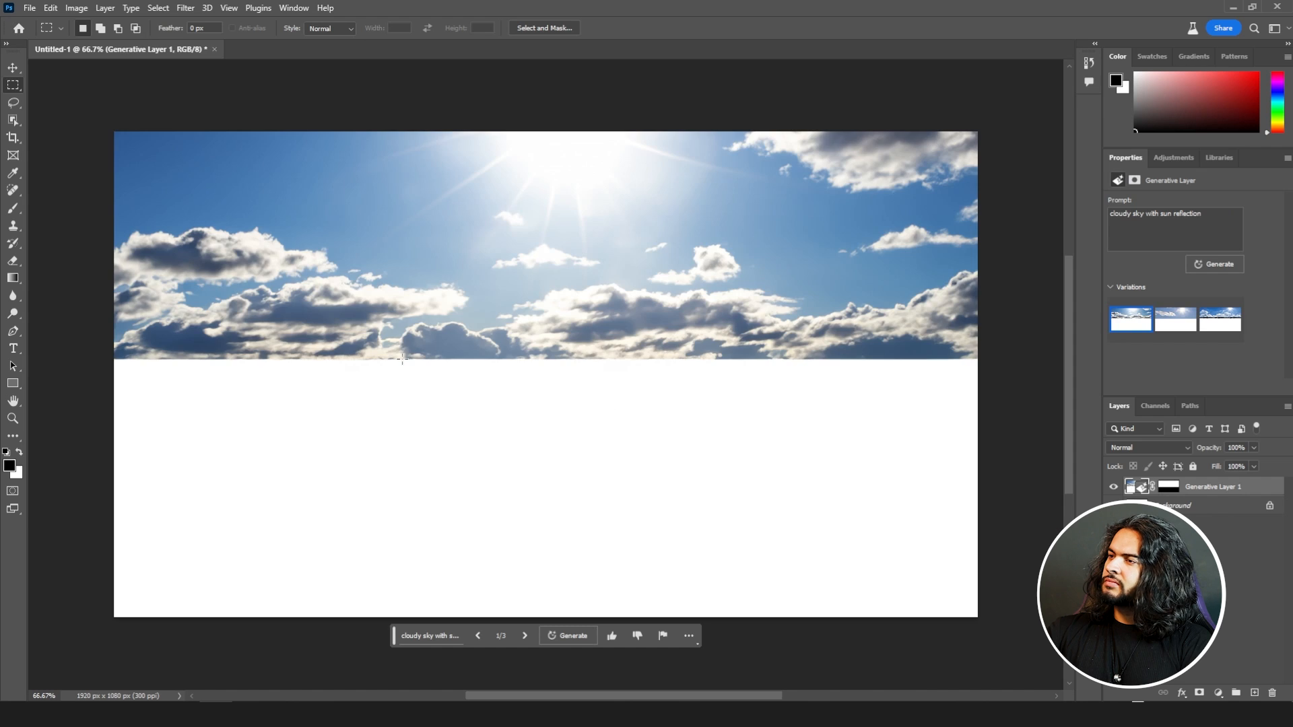
Step: Select the white area below the sky, slightly overlapping its edge, fill it generatively with "ocean" and choose the second variation
left_click_drag(105, 358, 1027, 663)
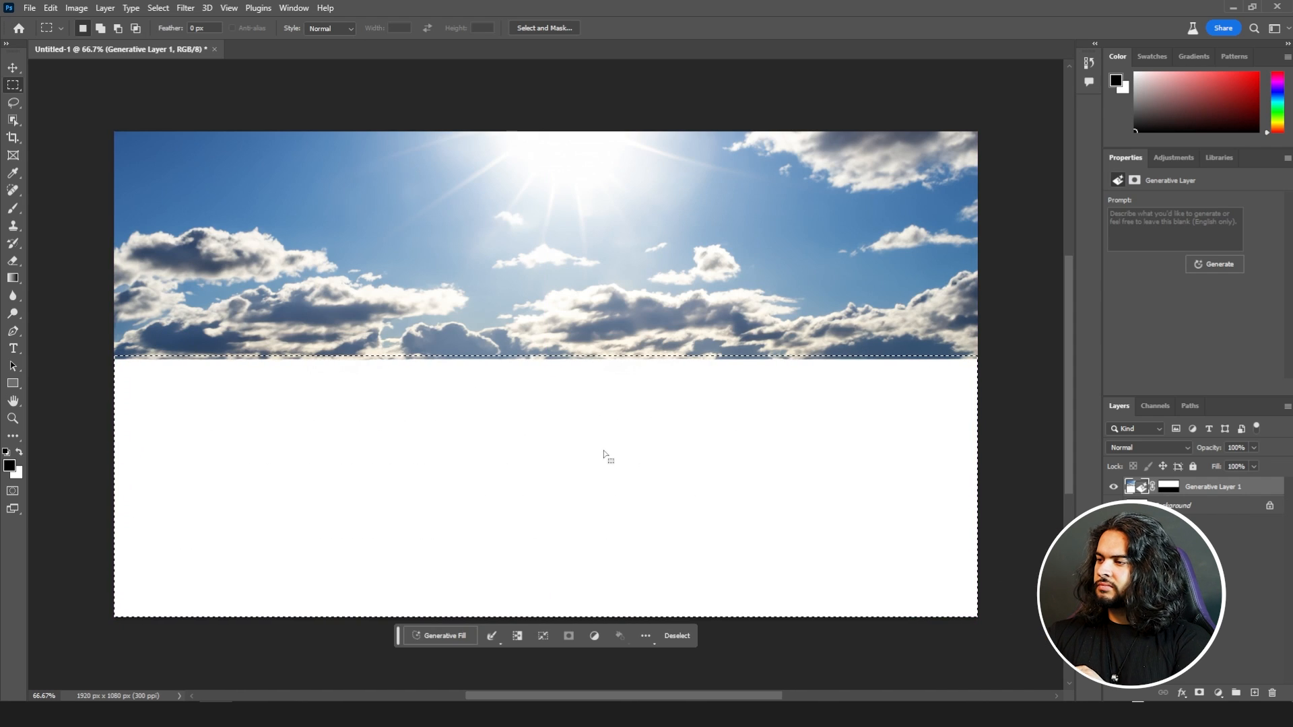
left_click(444, 636)
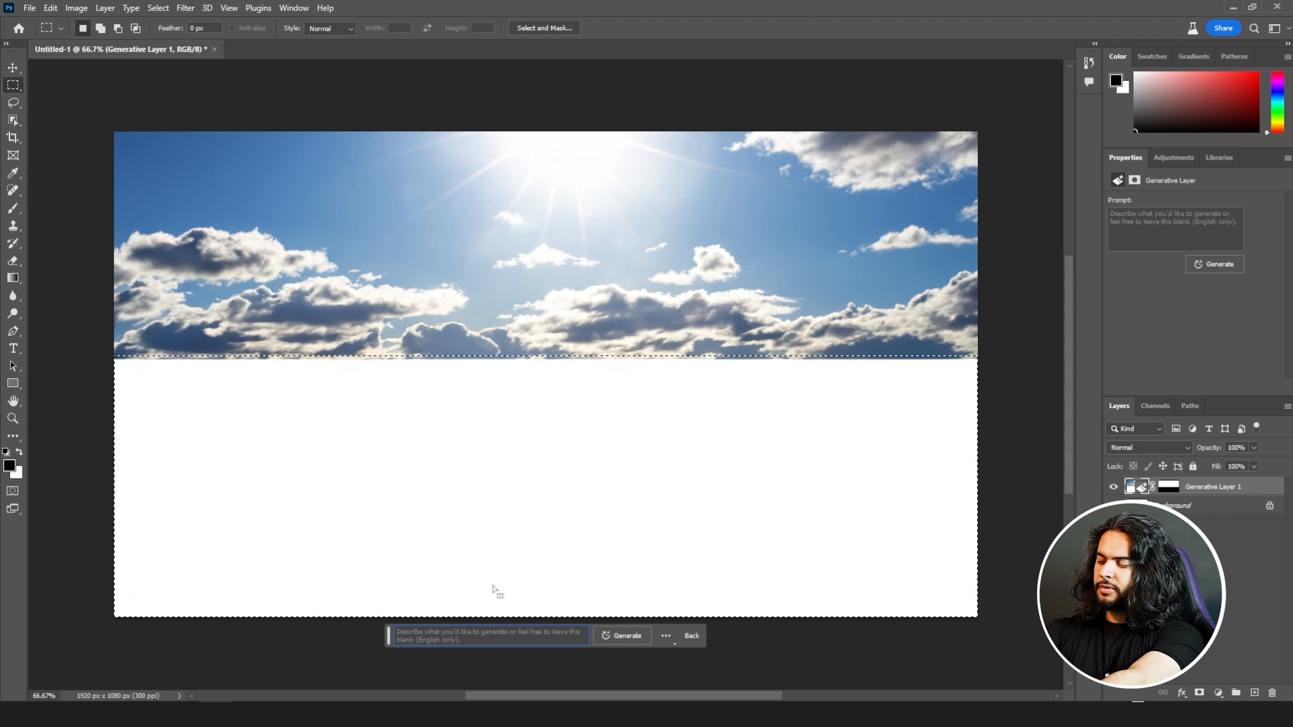
type("ocean")
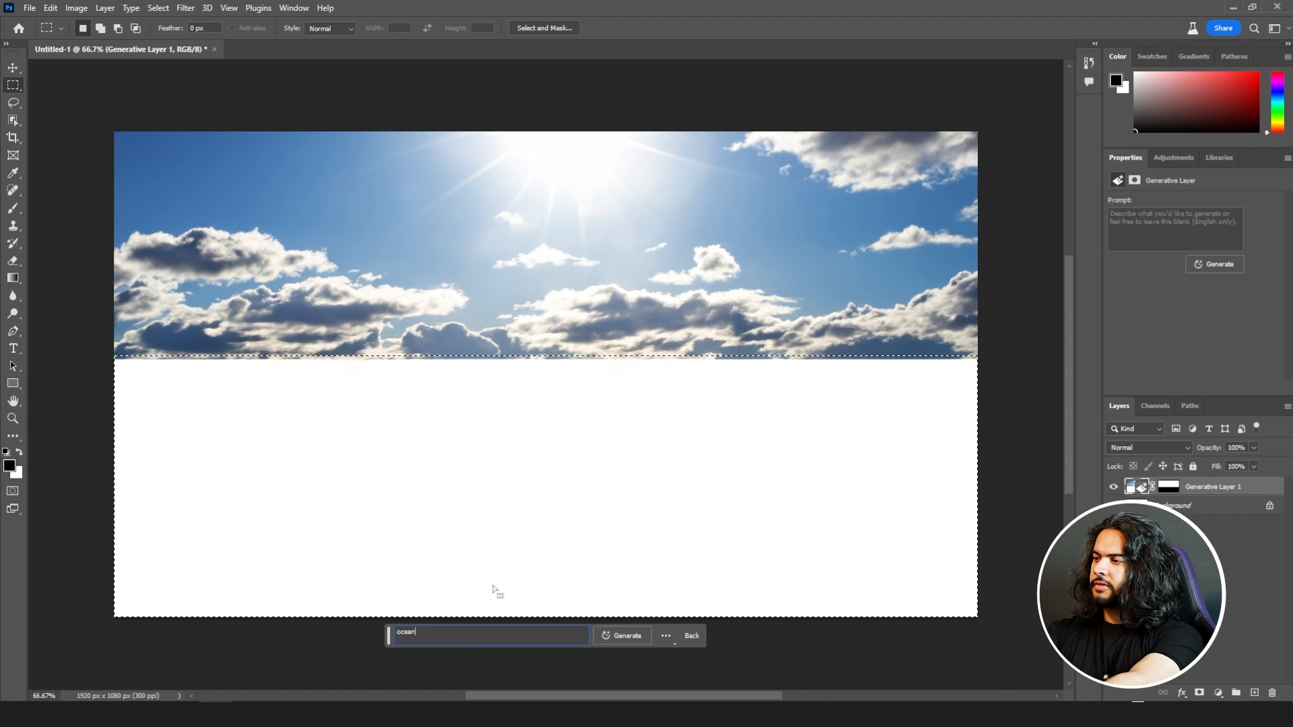
left_click(633, 636)
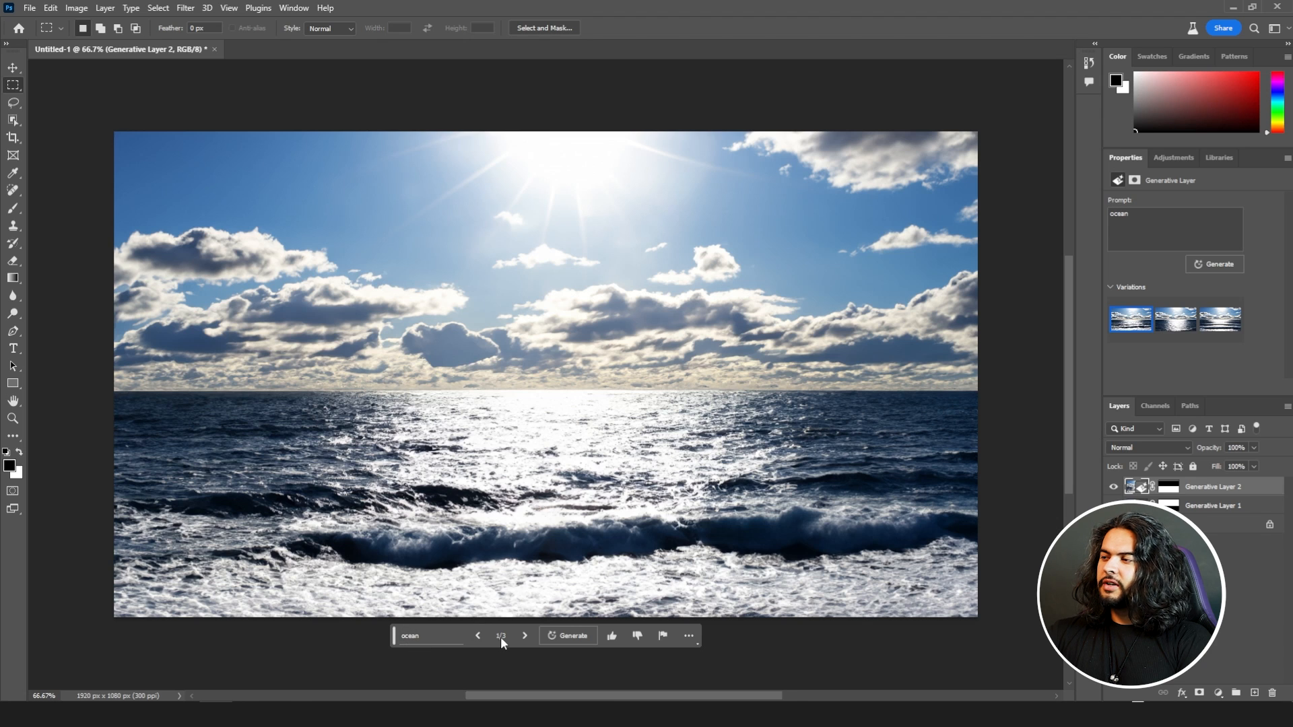
left_click(525, 636)
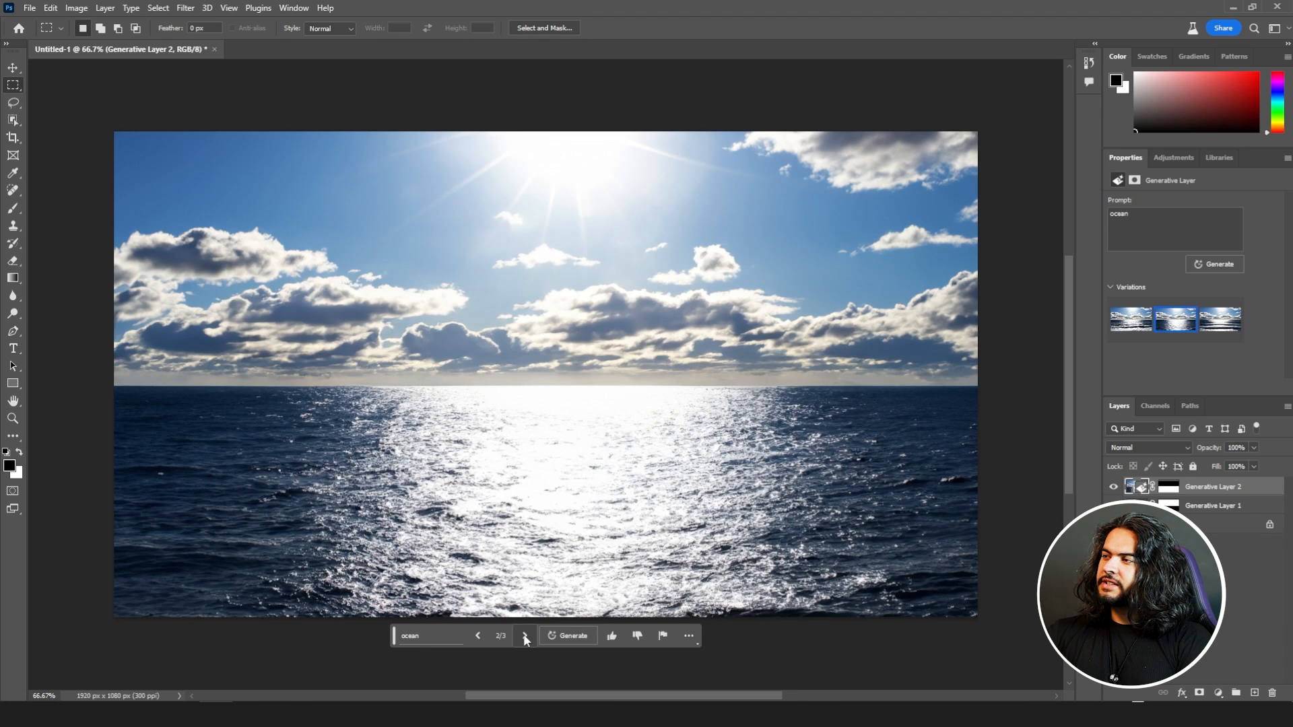
left_click(525, 636)
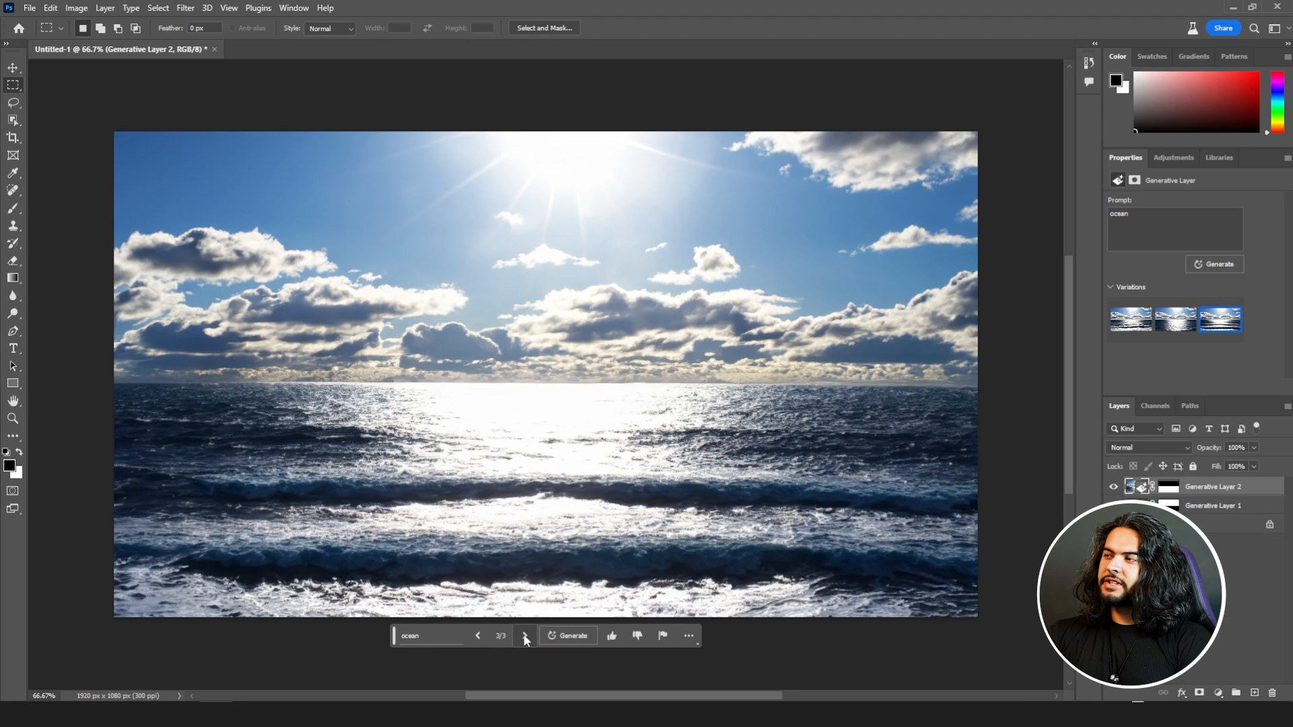
left_click(478, 635)
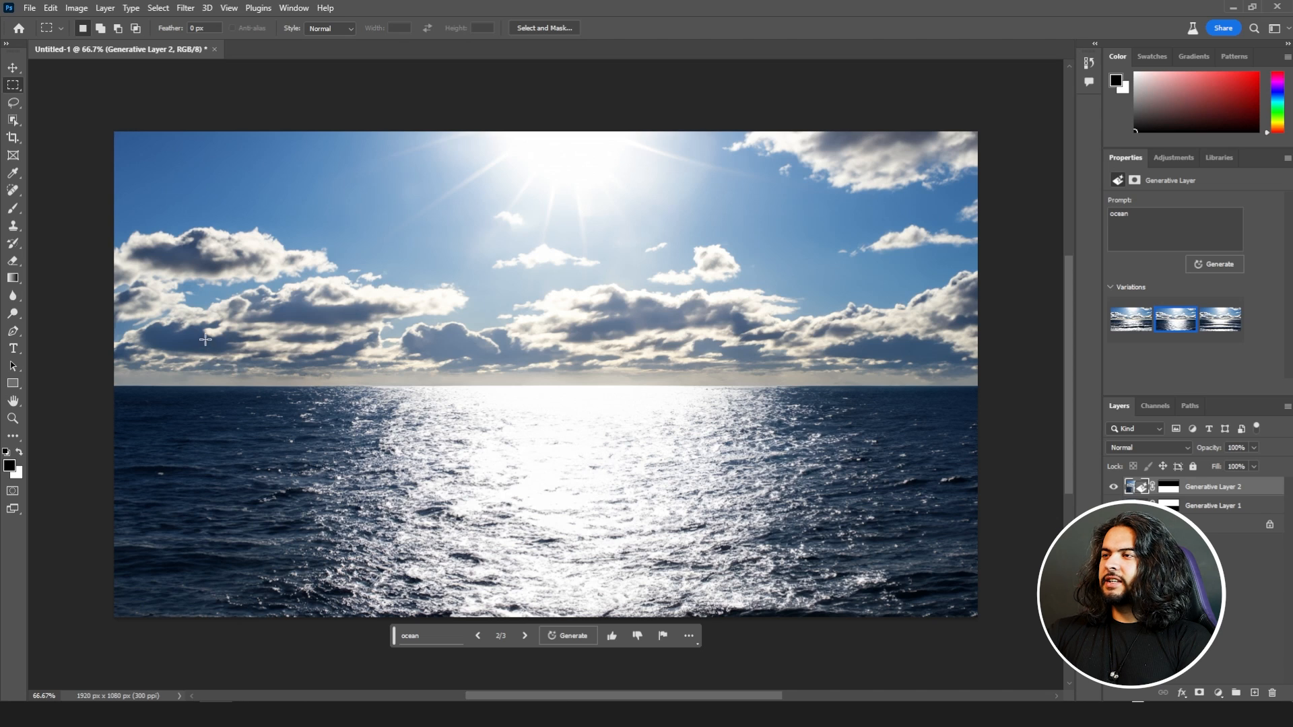
Step: Lasso an area across the horizon on the image's left side, generate "cargo ship" there and choose the third variation
left_click(13, 102)
mouse_move(357, 423)
left_mouse_down()
mouse_move(263, 396)
mouse_move(257, 334)
mouse_move(351, 304)
mouse_move(433, 325)
mouse_move(461, 351)
mouse_move(457, 390)
mouse_move(358, 429)
left_mouse_up()
left_click(256, 450)
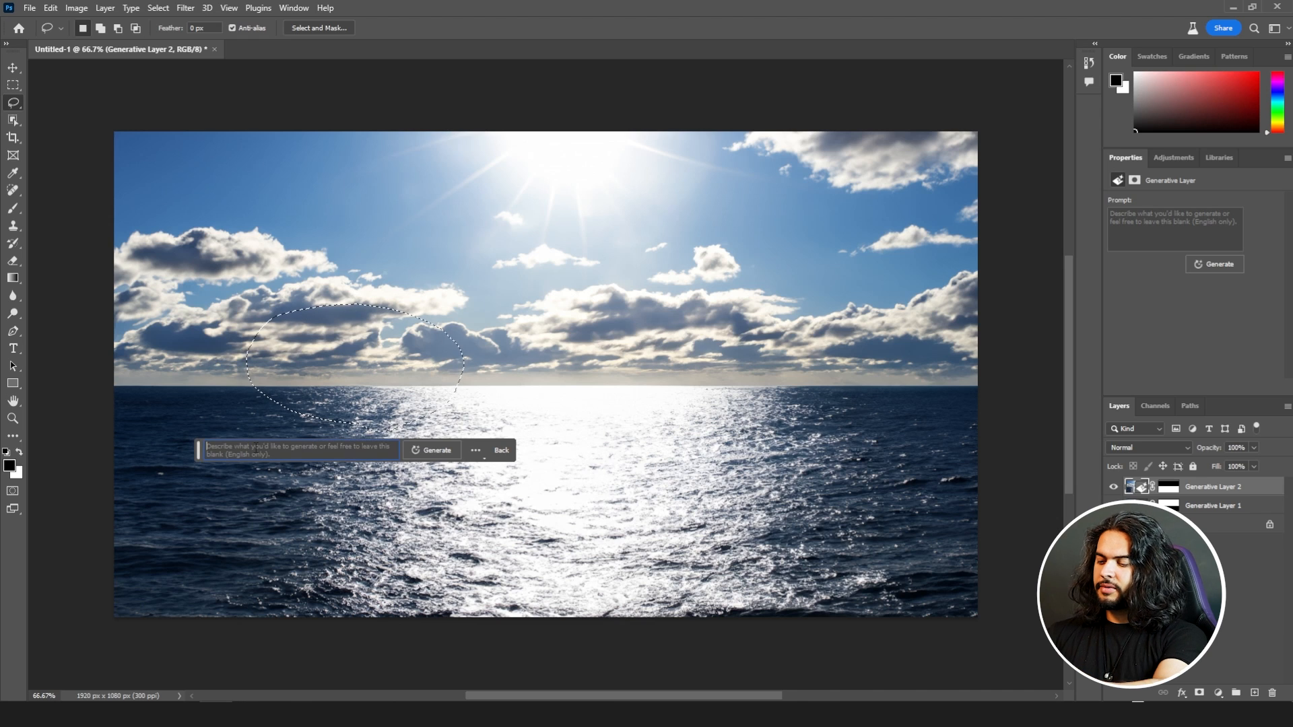
type("car")
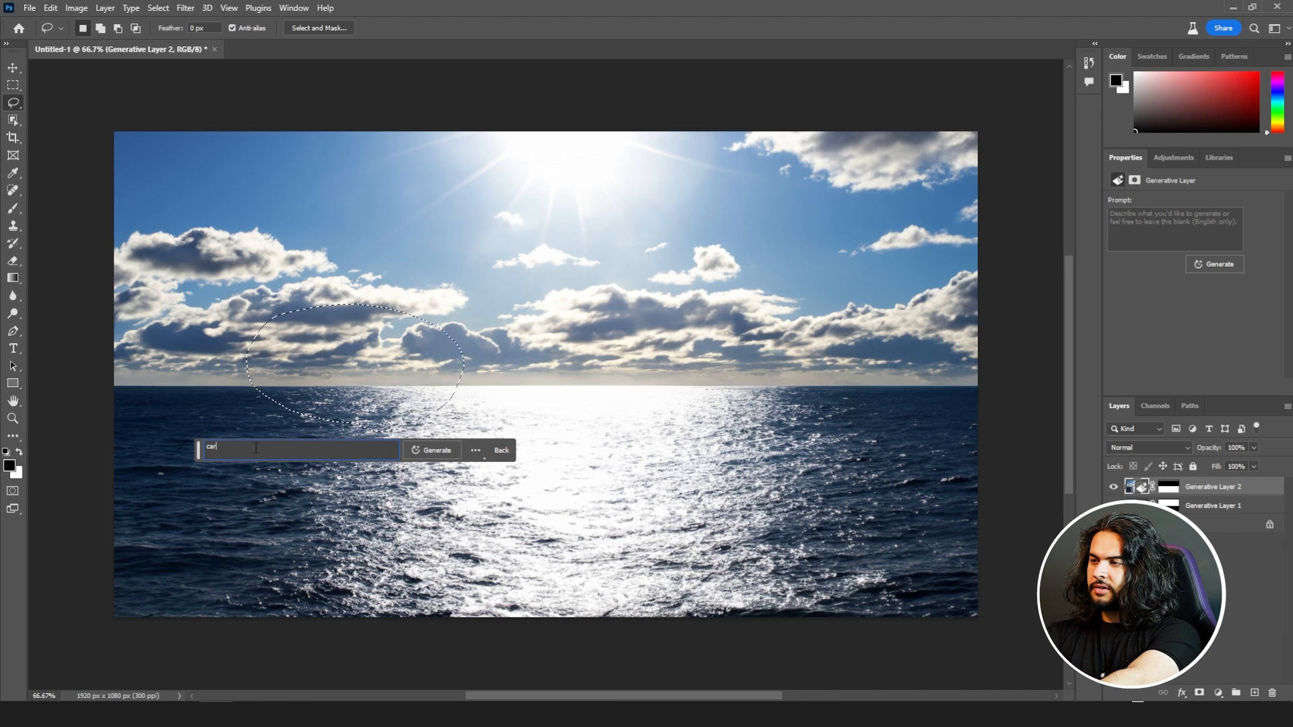
type("go ship")
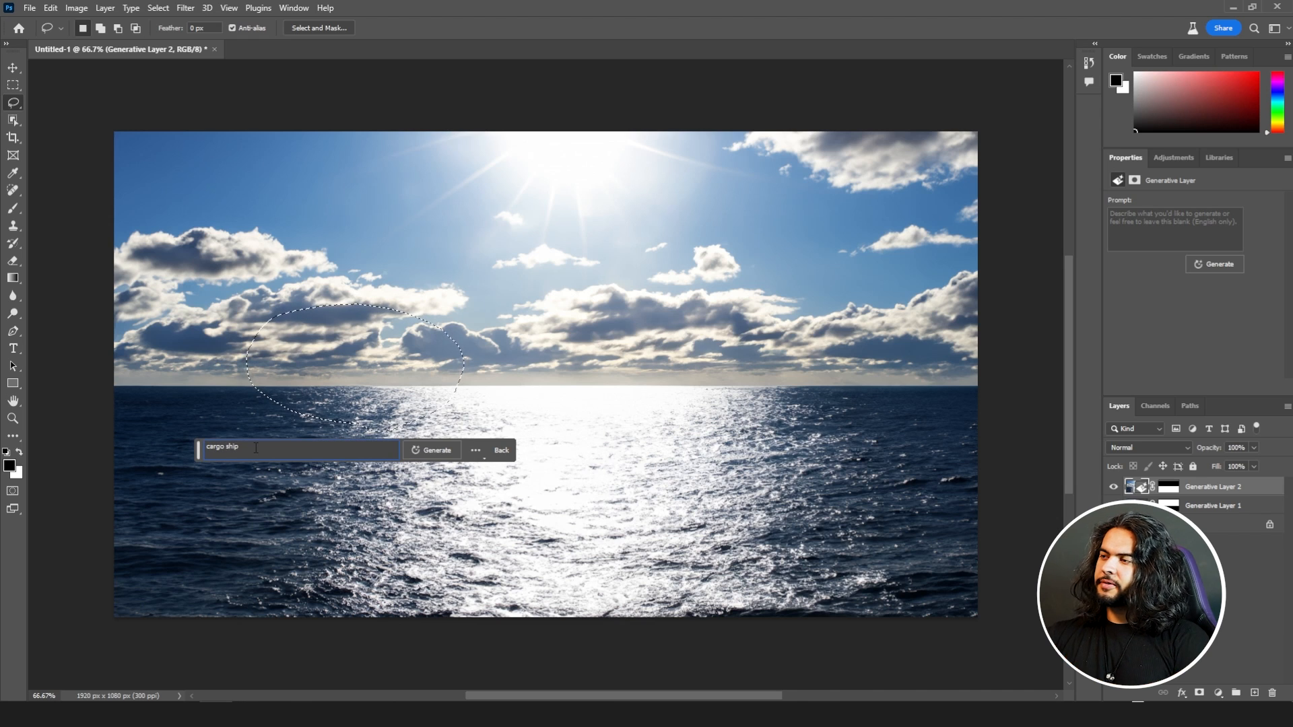
left_click(425, 453)
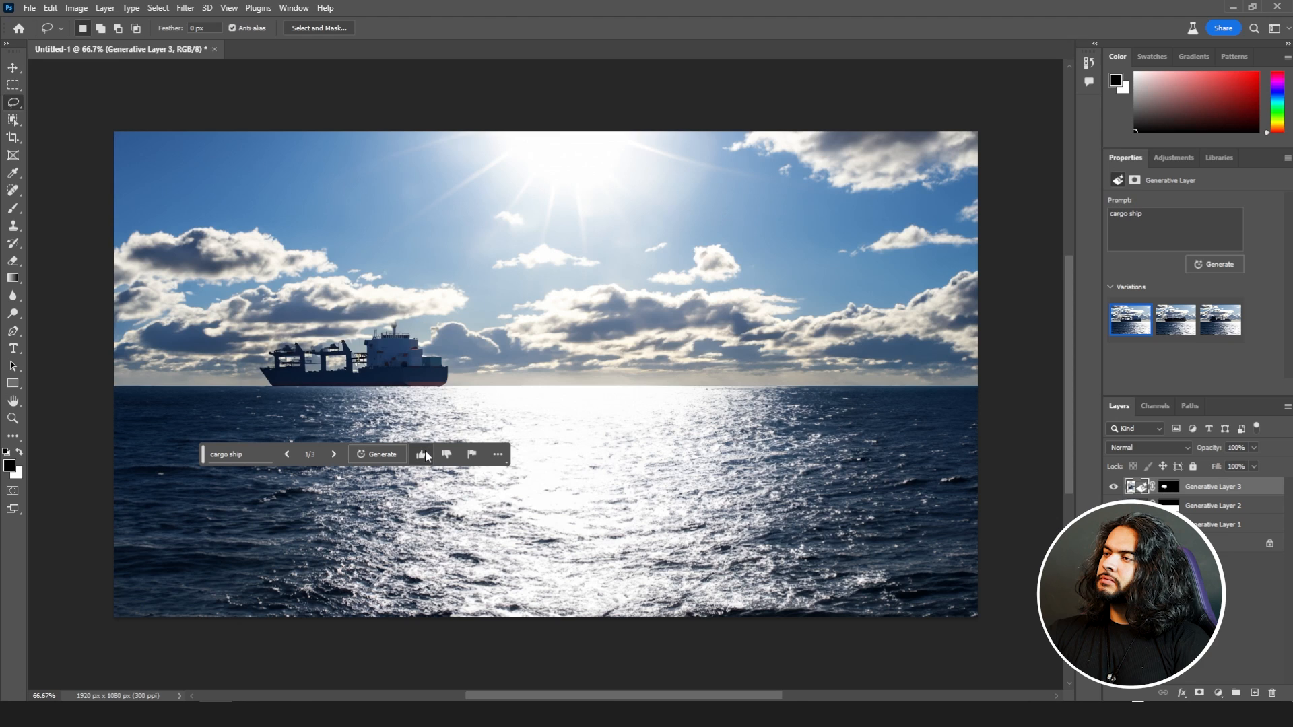
left_click(333, 456)
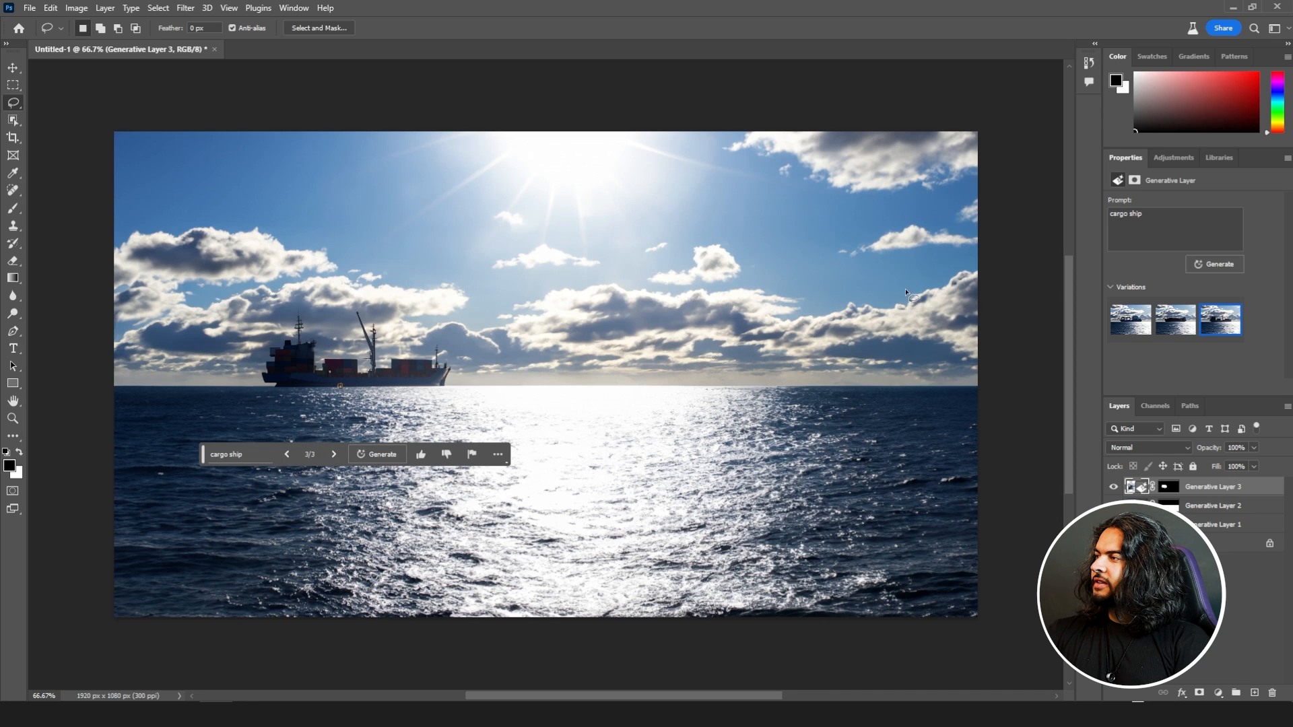
Step: Lasso a tall area across the horizon at the image's right edge, generate "light tower" and choose the third variation
mouse_move(900, 281)
left_mouse_down()
mouse_move(885, 311)
mouse_move(880, 425)
mouse_move(922, 462)
mouse_move(1014, 398)
mouse_move(1037, 267)
mouse_move(999, 211)
mouse_move(923, 233)
mouse_move(883, 302)
left_mouse_up()
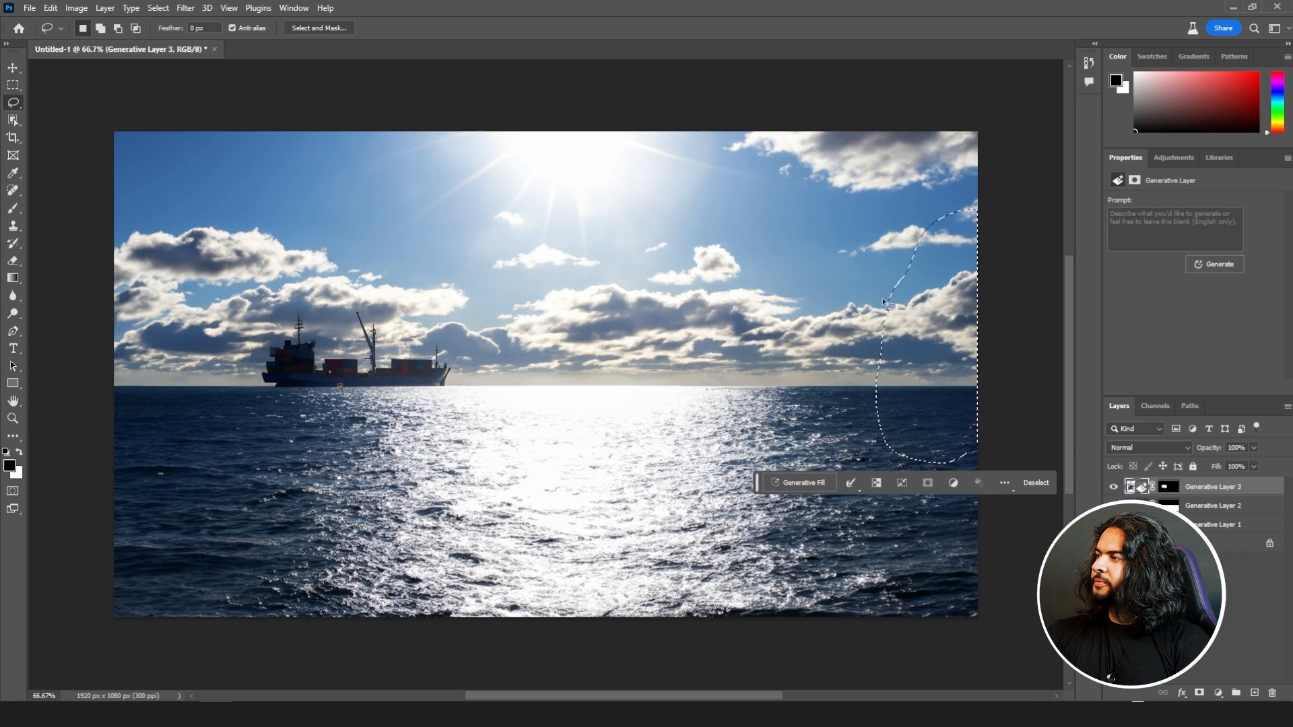
left_click(796, 482)
type("lig")
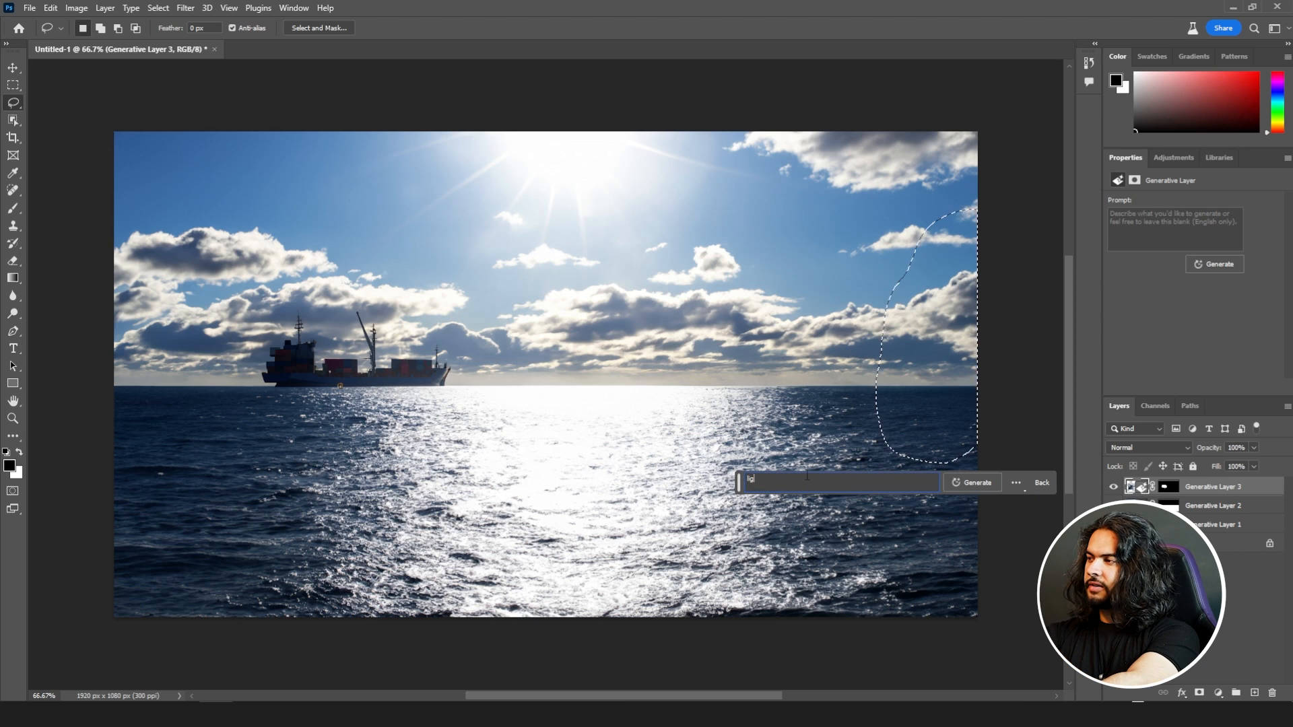
type("ht twer")
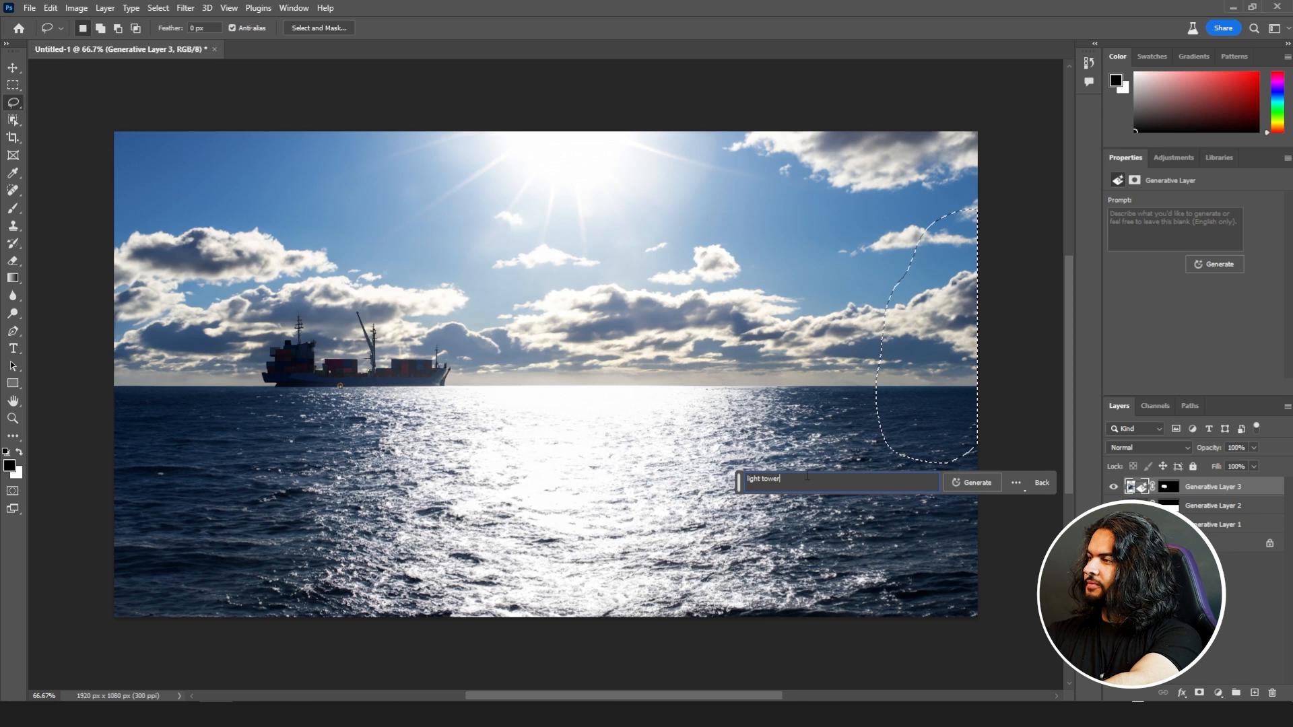
left_click(963, 483)
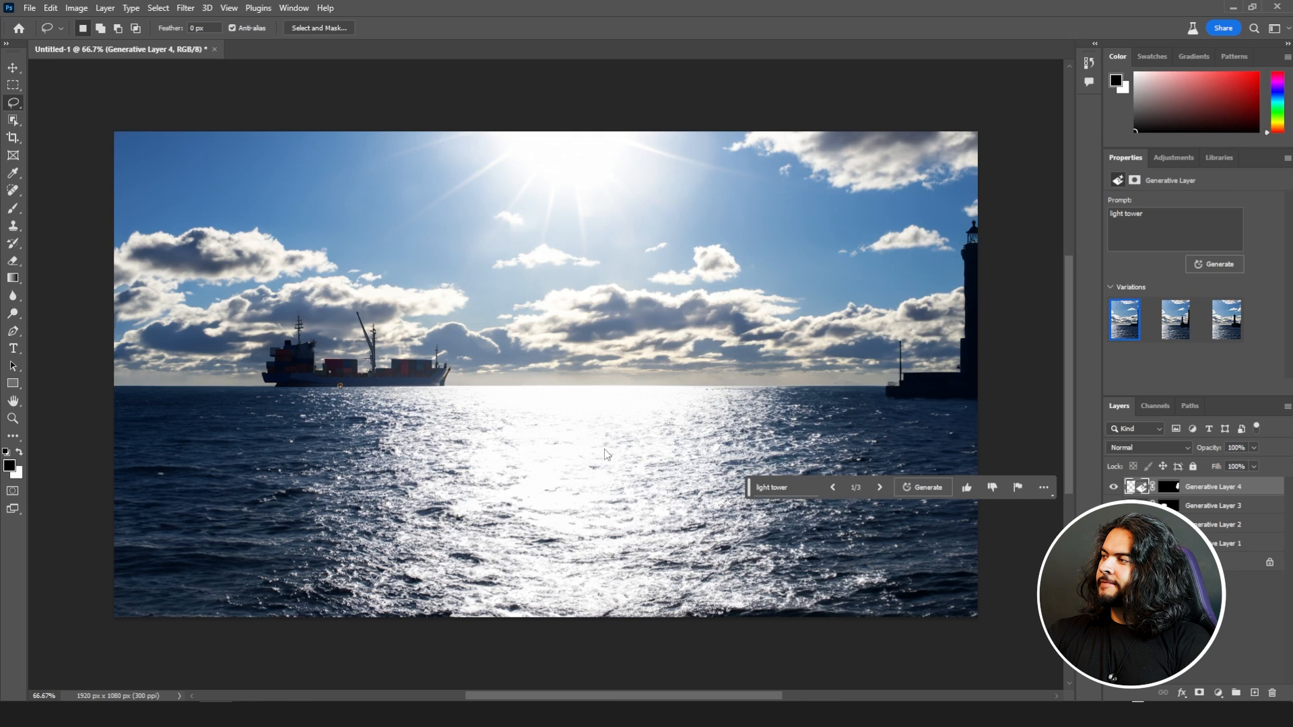
left_click(879, 488)
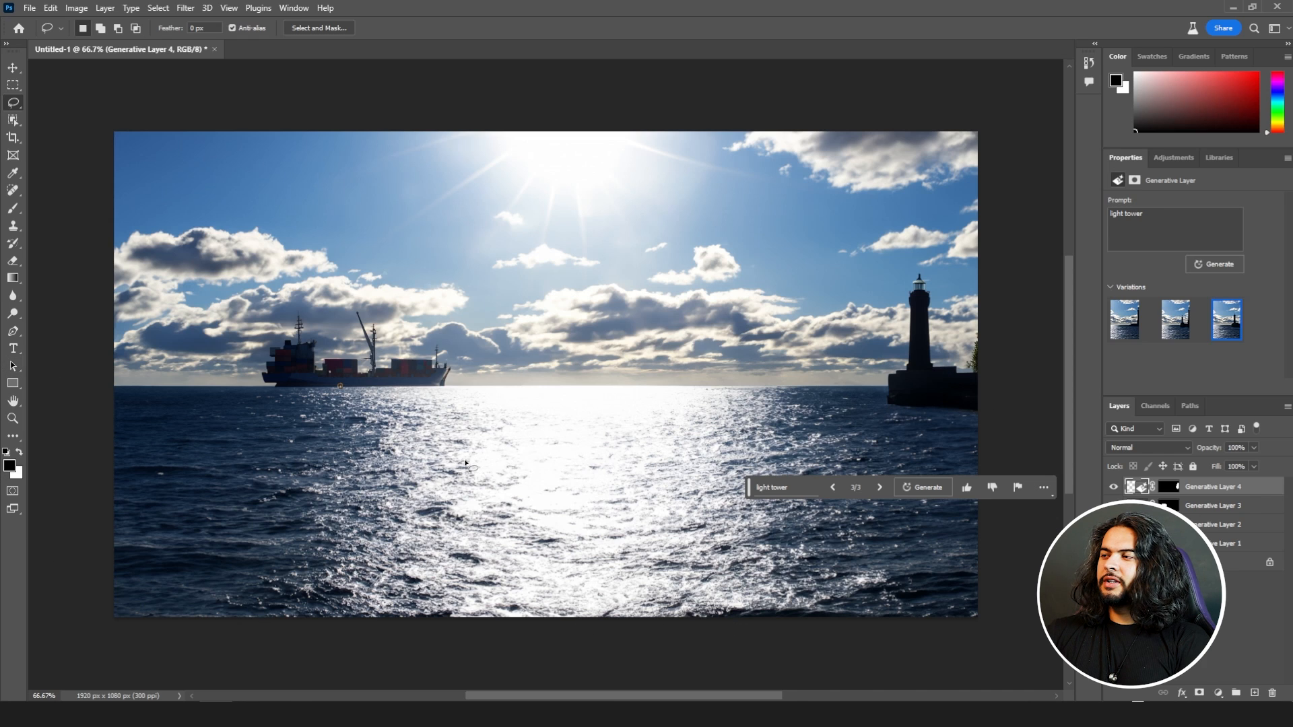
Step: Lasso a small area of water in the middle foreground, generate "man swimming", compare the variations and keep the first
left_click_drag(466, 463, 551, 455)
left_click_drag(468, 538, 450, 522)
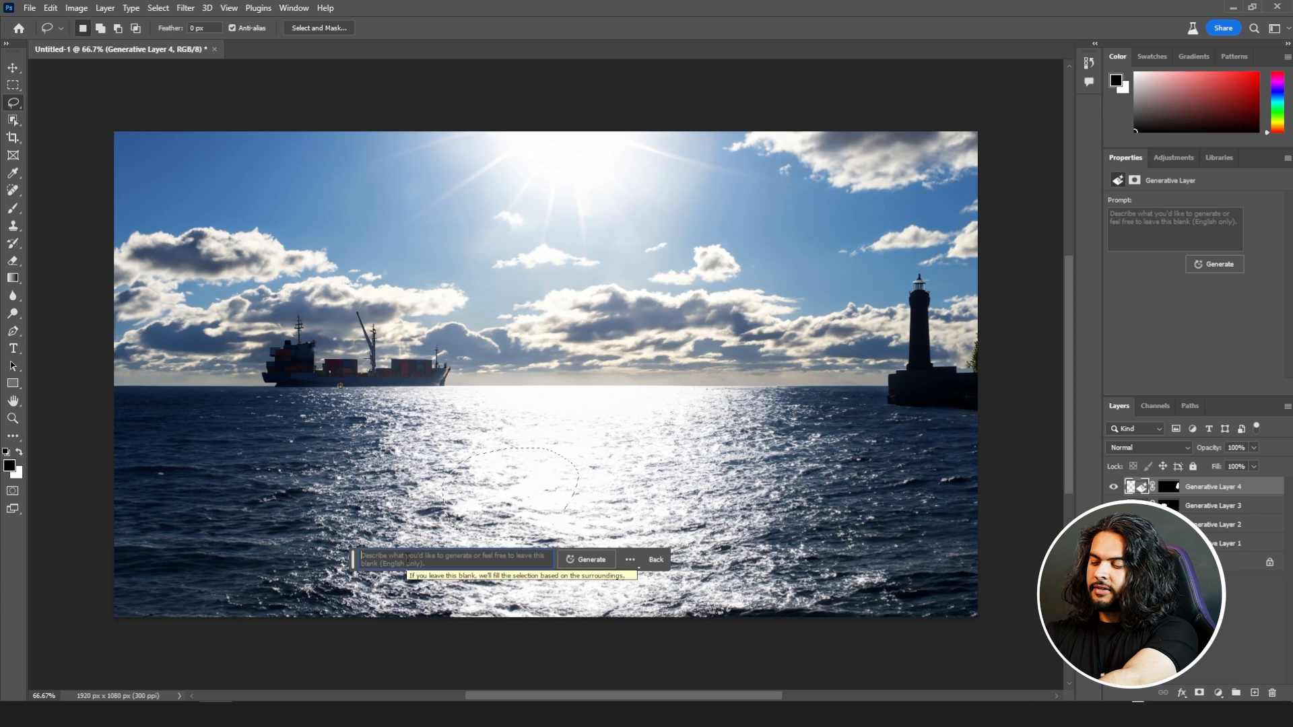
type("man swimming")
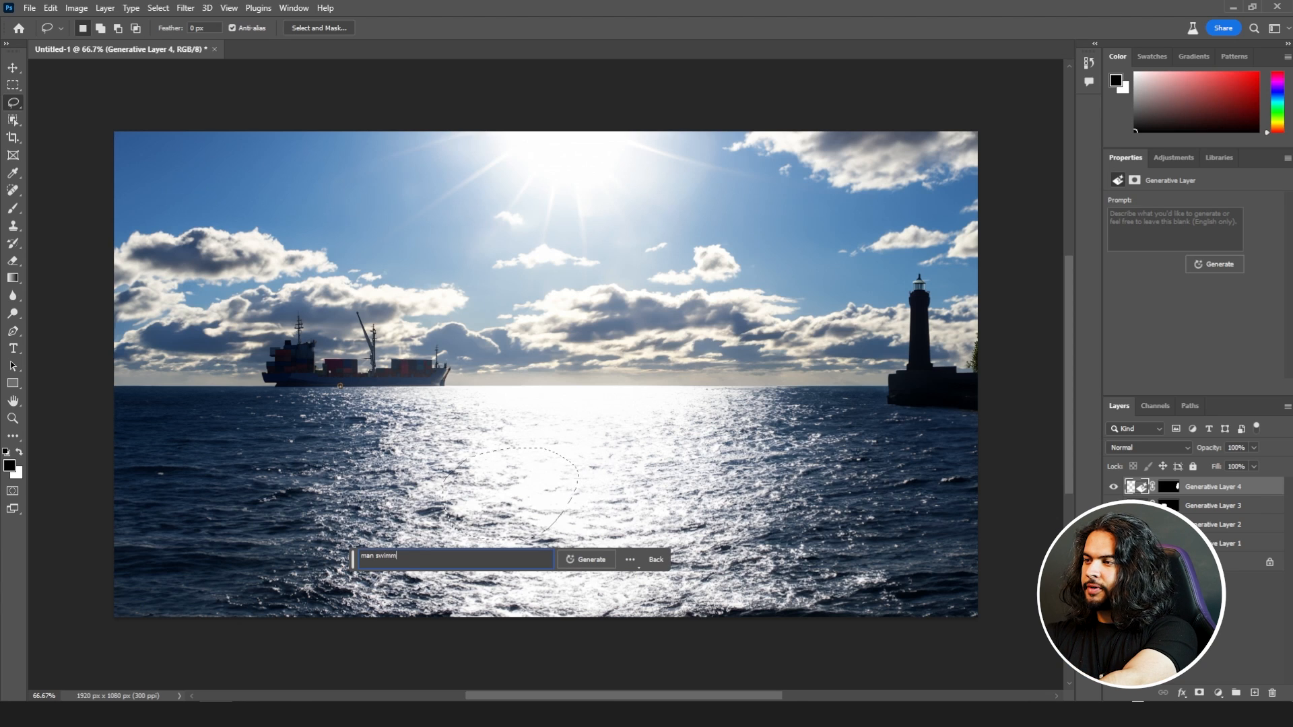
left_click(586, 559)
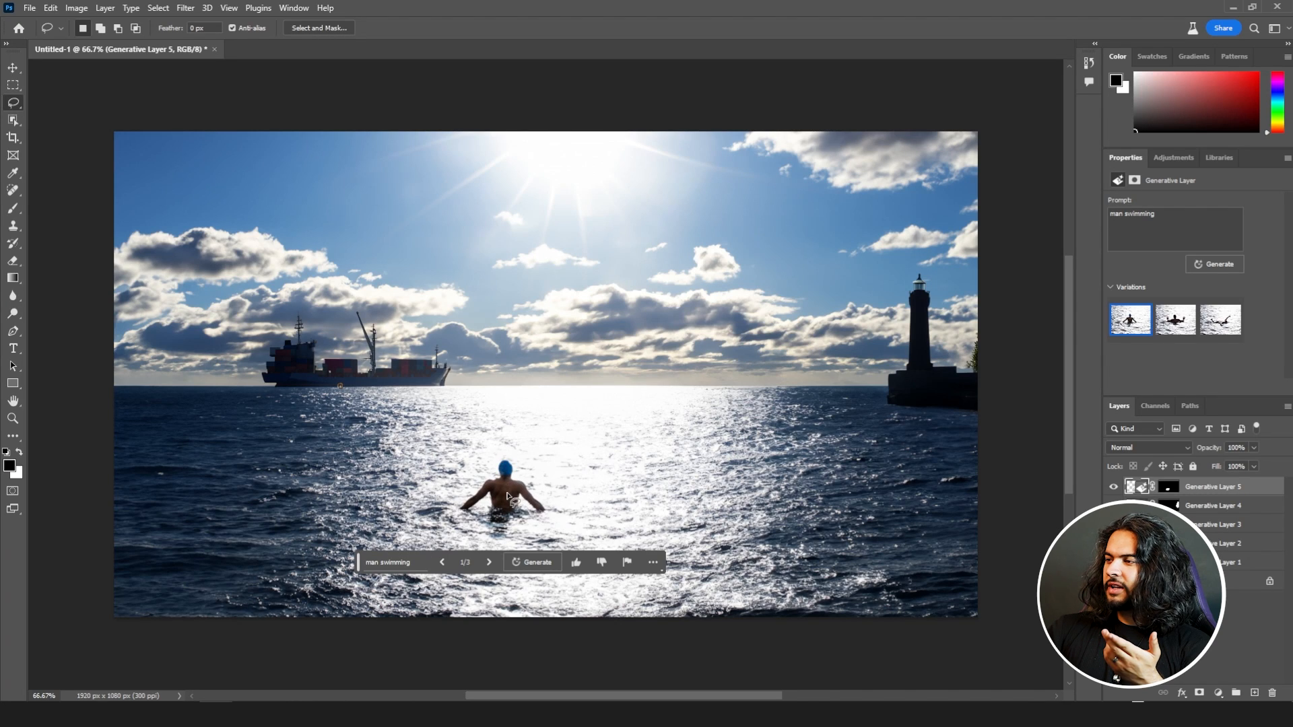
left_click(489, 563)
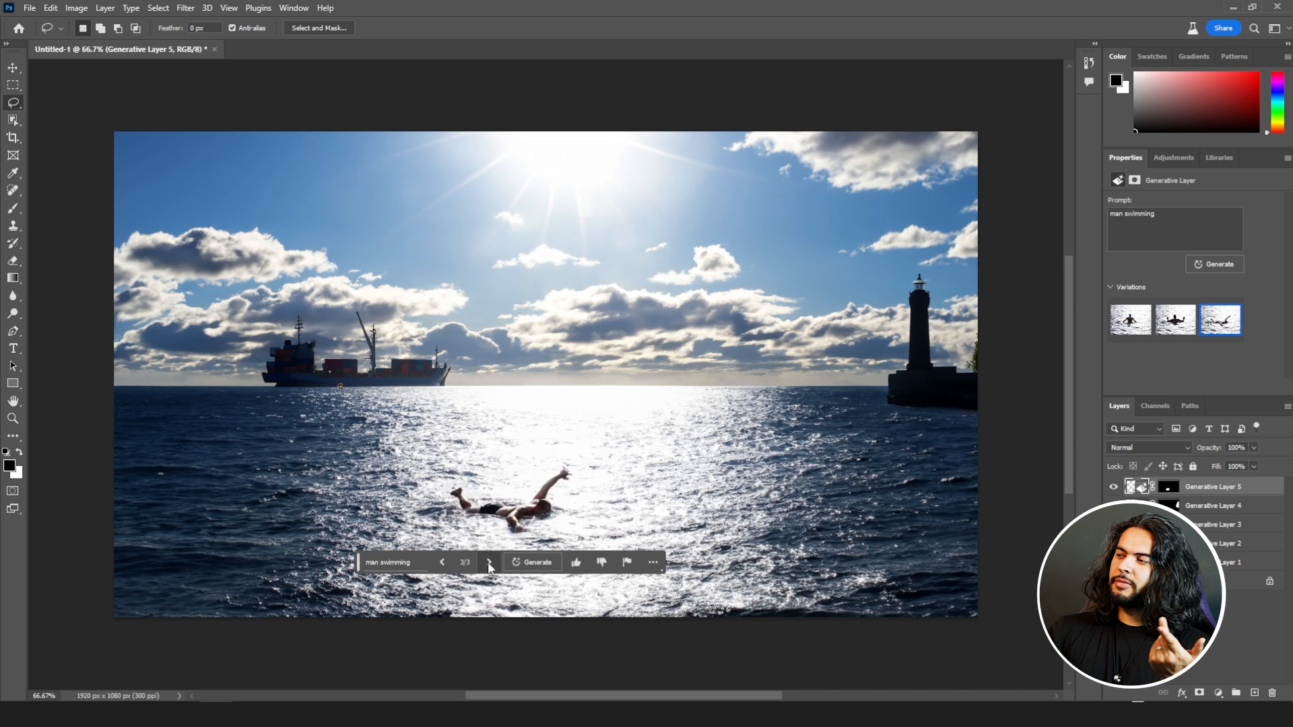
left_click(442, 566)
left_click(442, 566)
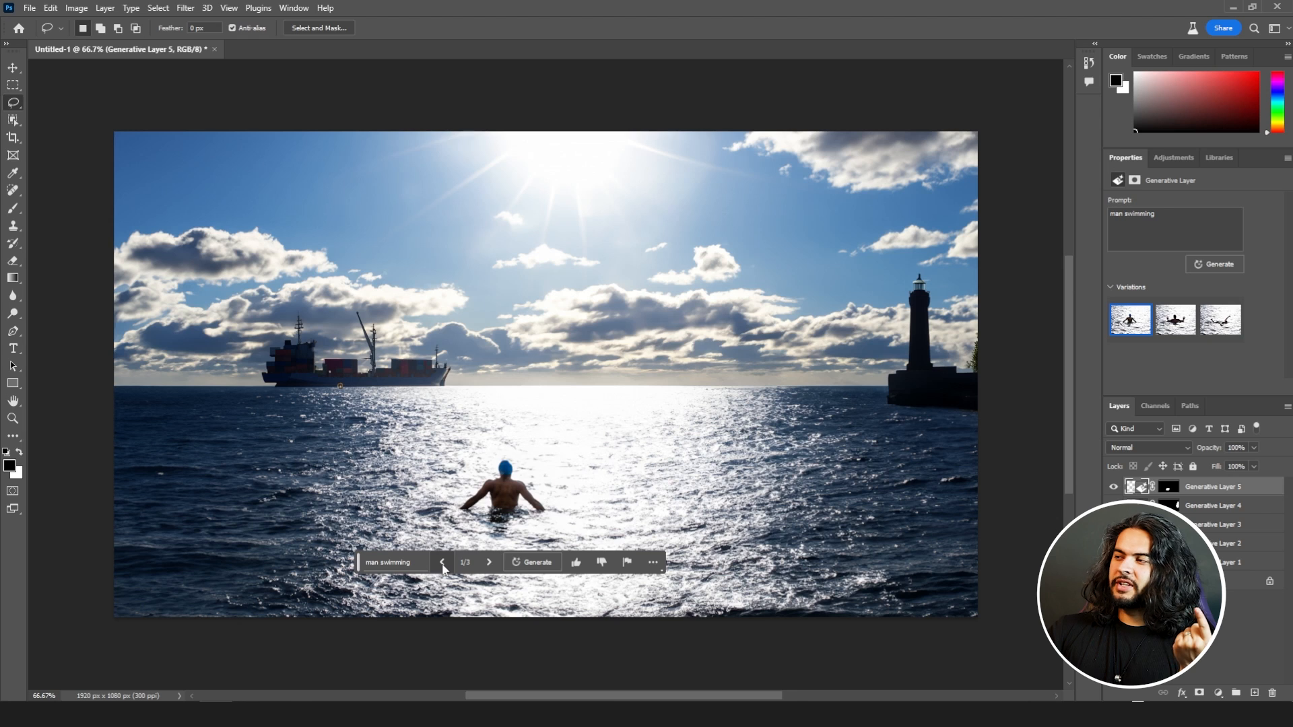
Step: Open the chess photo p0549tpf.jpg from the Downloads folder
left_click(30, 8)
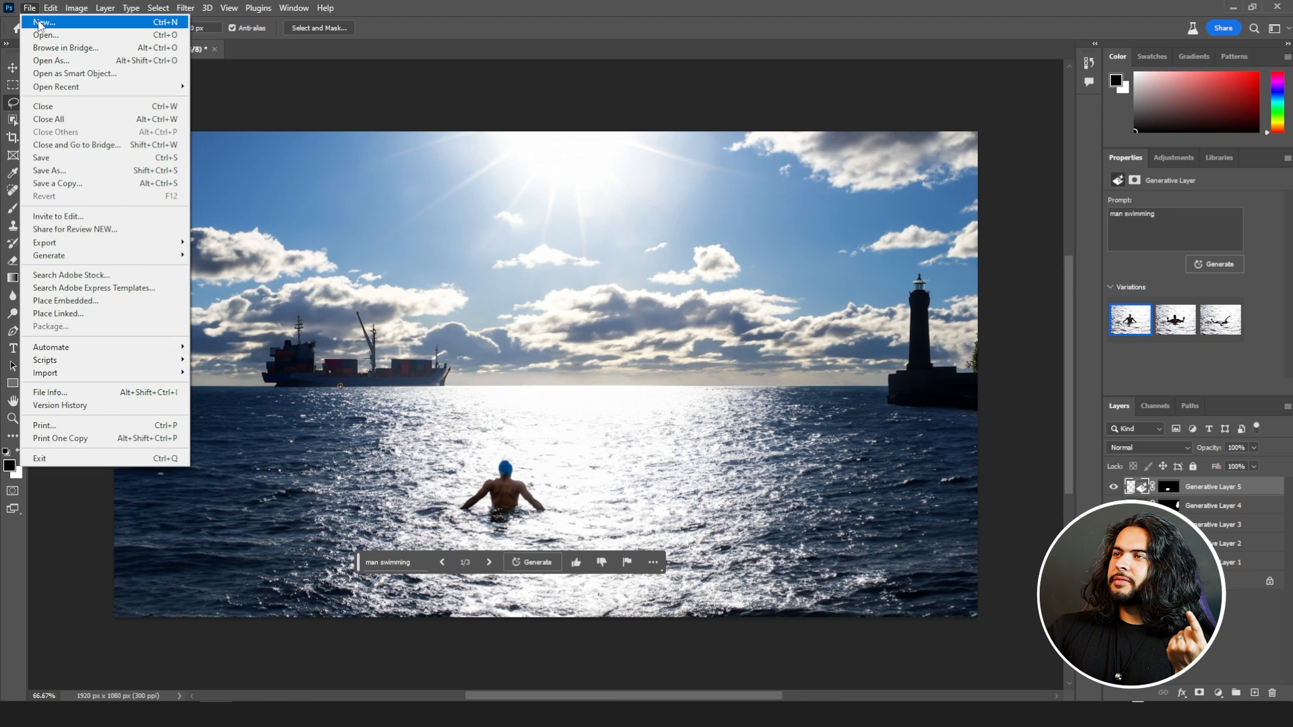
key("Escape")
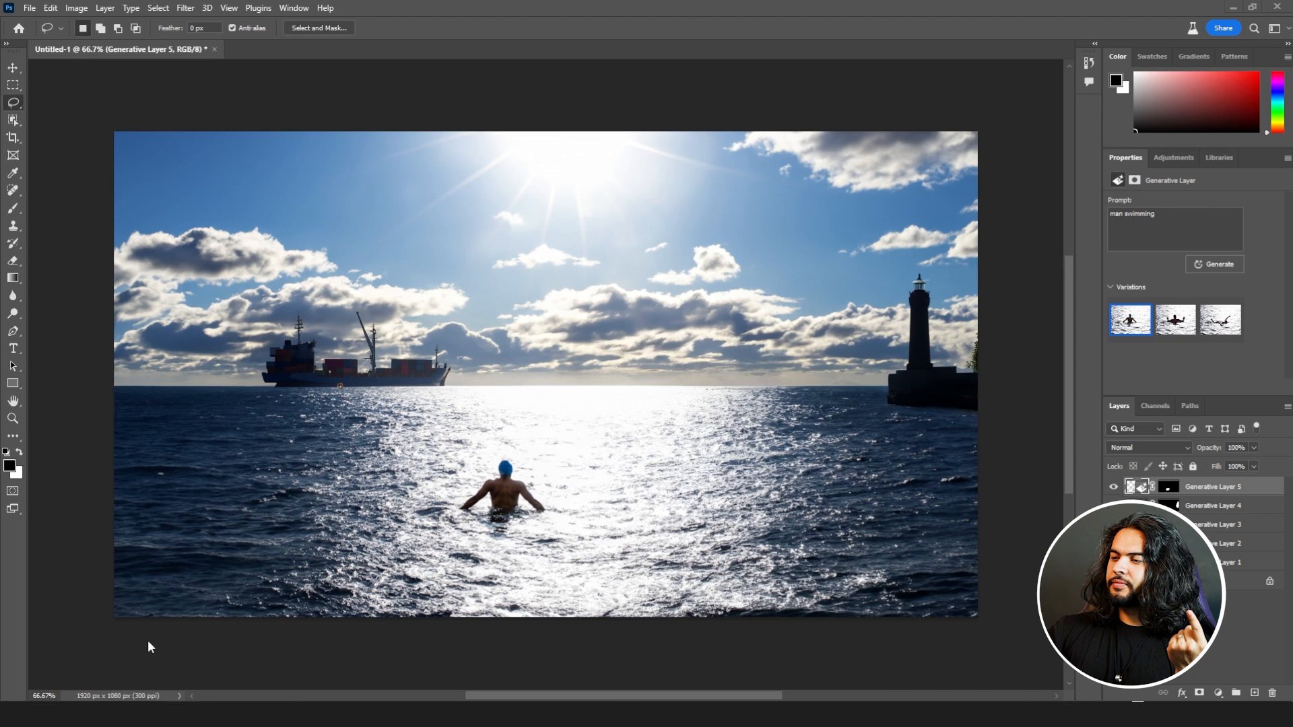
left_click(29, 8)
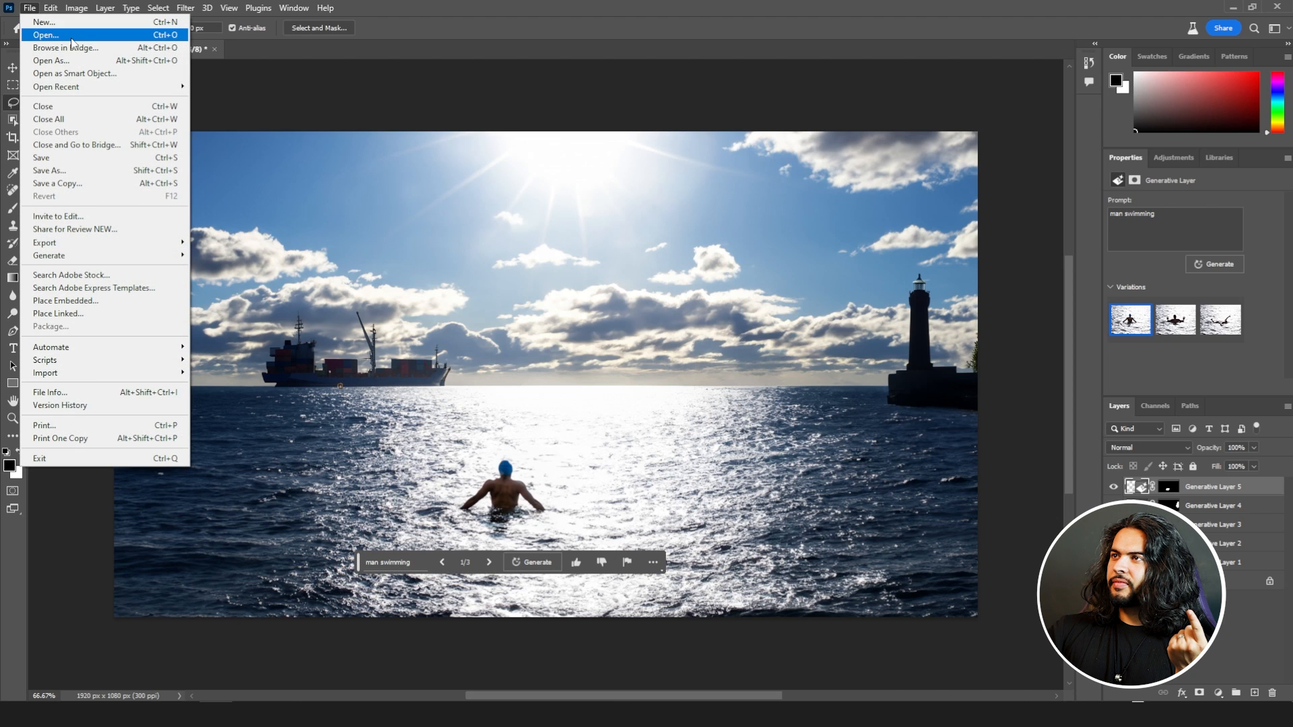
left_click(40, 43)
left_click(133, 122)
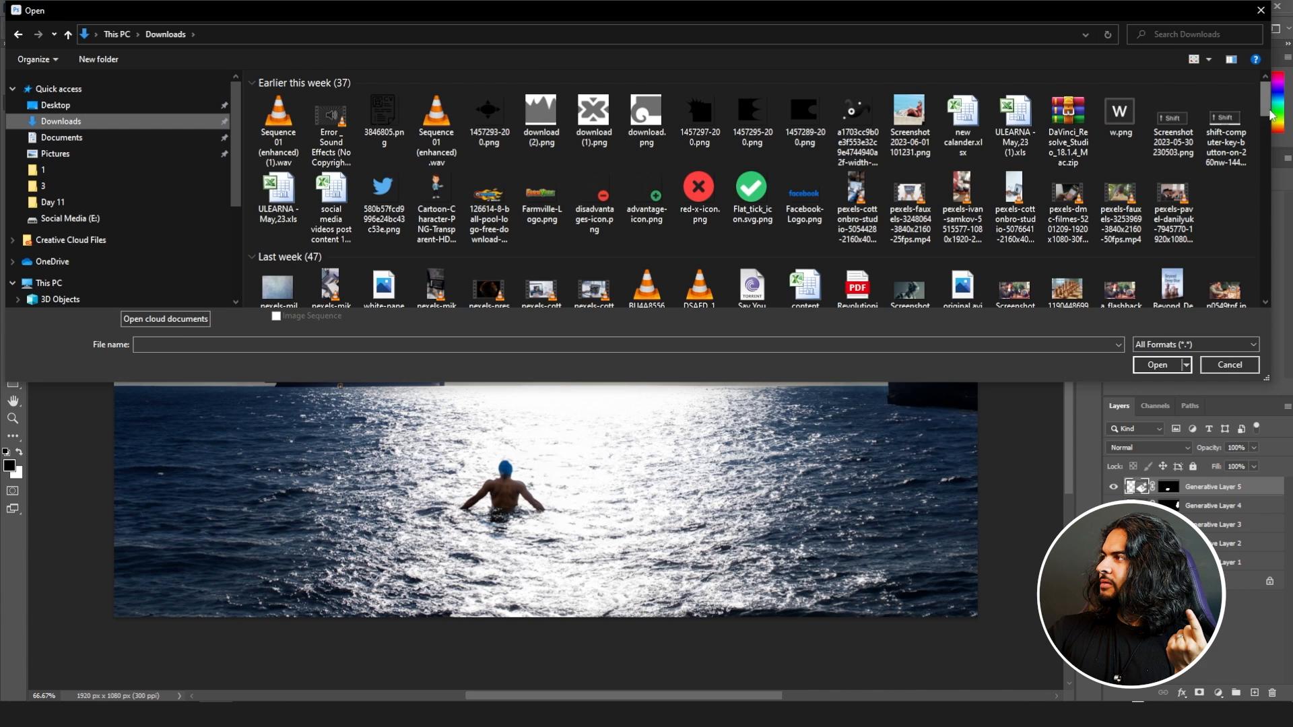
left_click_drag(1269, 103, 1270, 120)
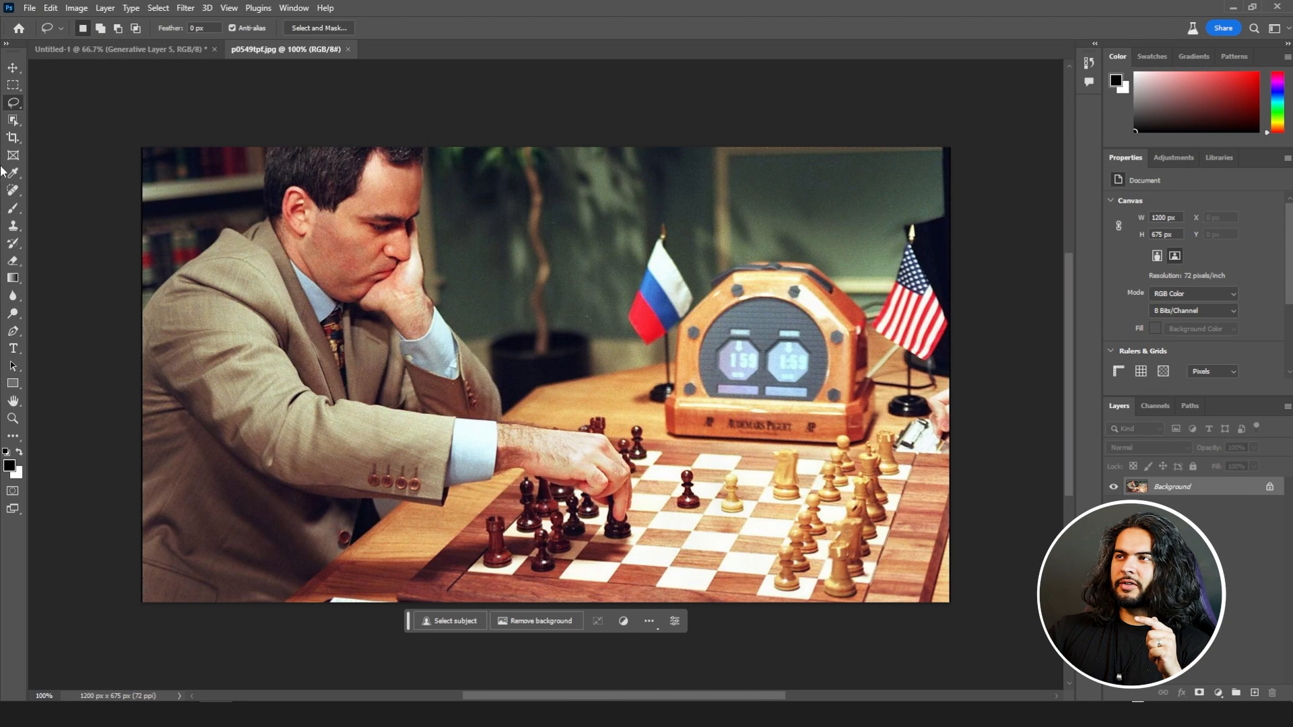
Step: Extend the canvas beyond all four sides of the chess photo with the Crop tool, to about 1402 x 969 px
left_click(16, 137)
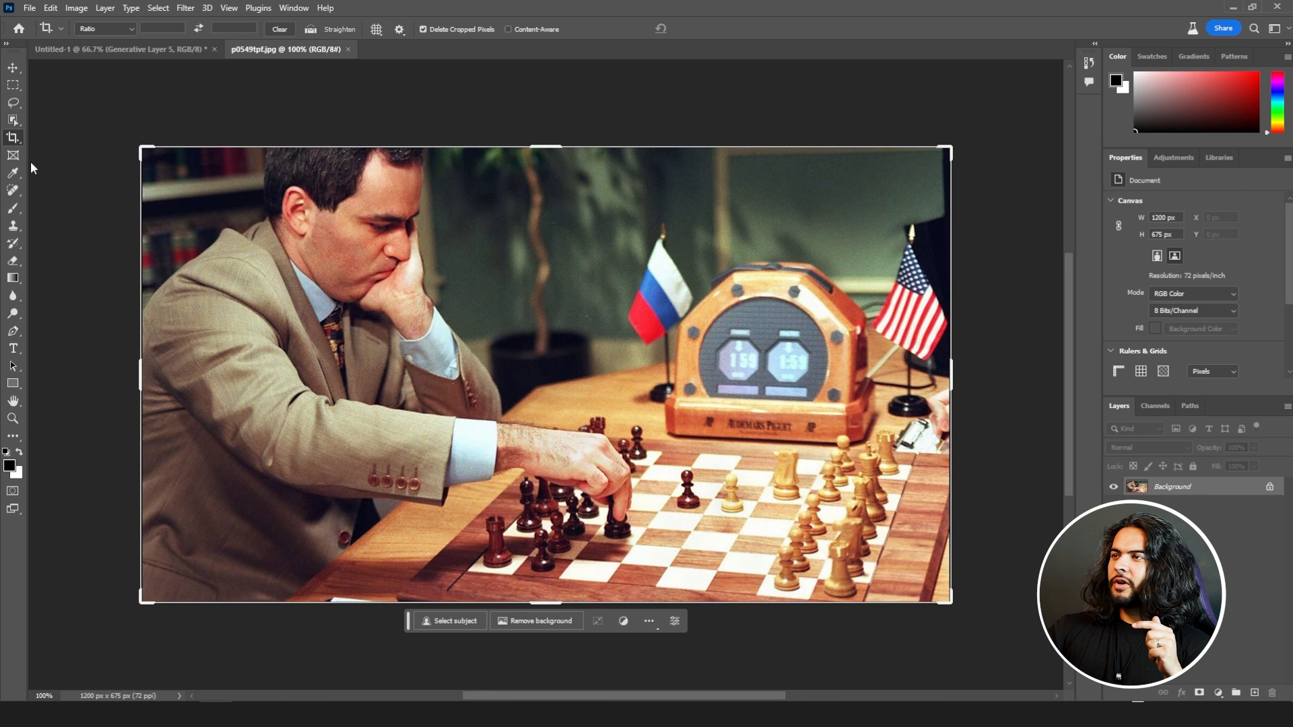
left_click_drag(143, 371, 112, 371)
left_click_drag(978, 379, 1019, 377)
left_click_drag(558, 142, 546, 102)
left_click_drag(549, 553, 549, 610)
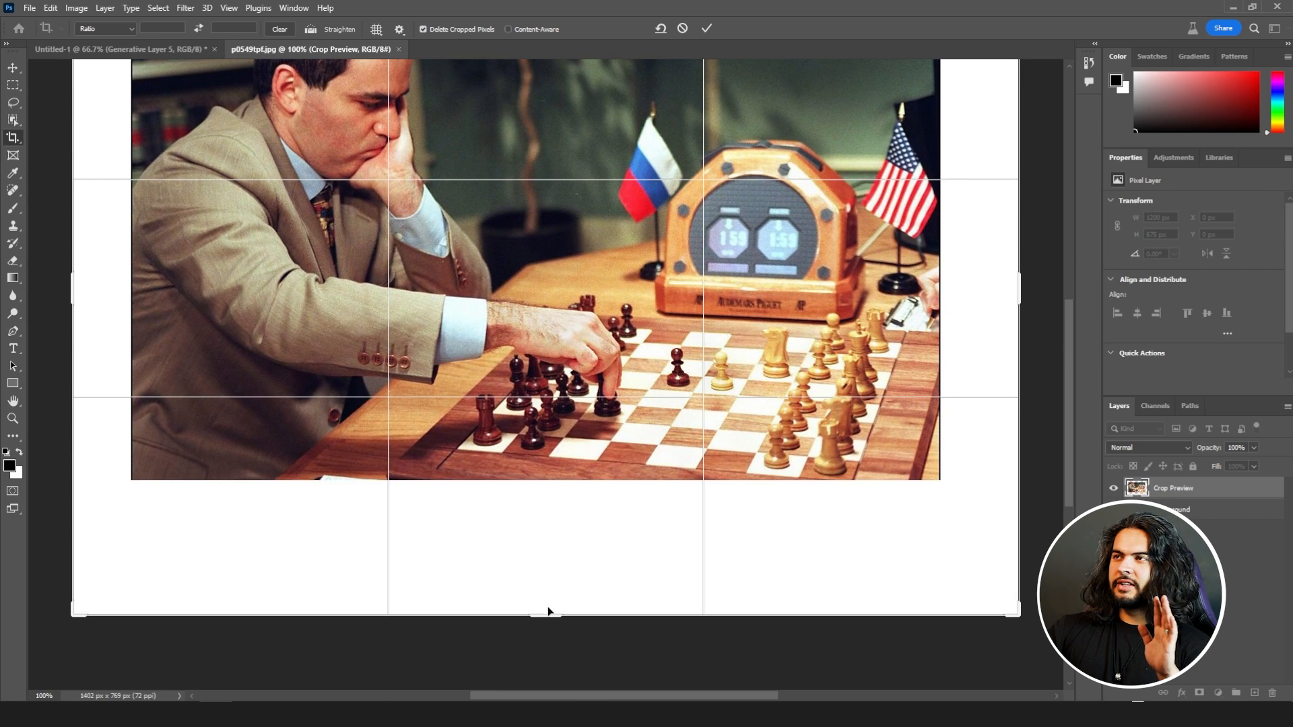
left_click(702, 28)
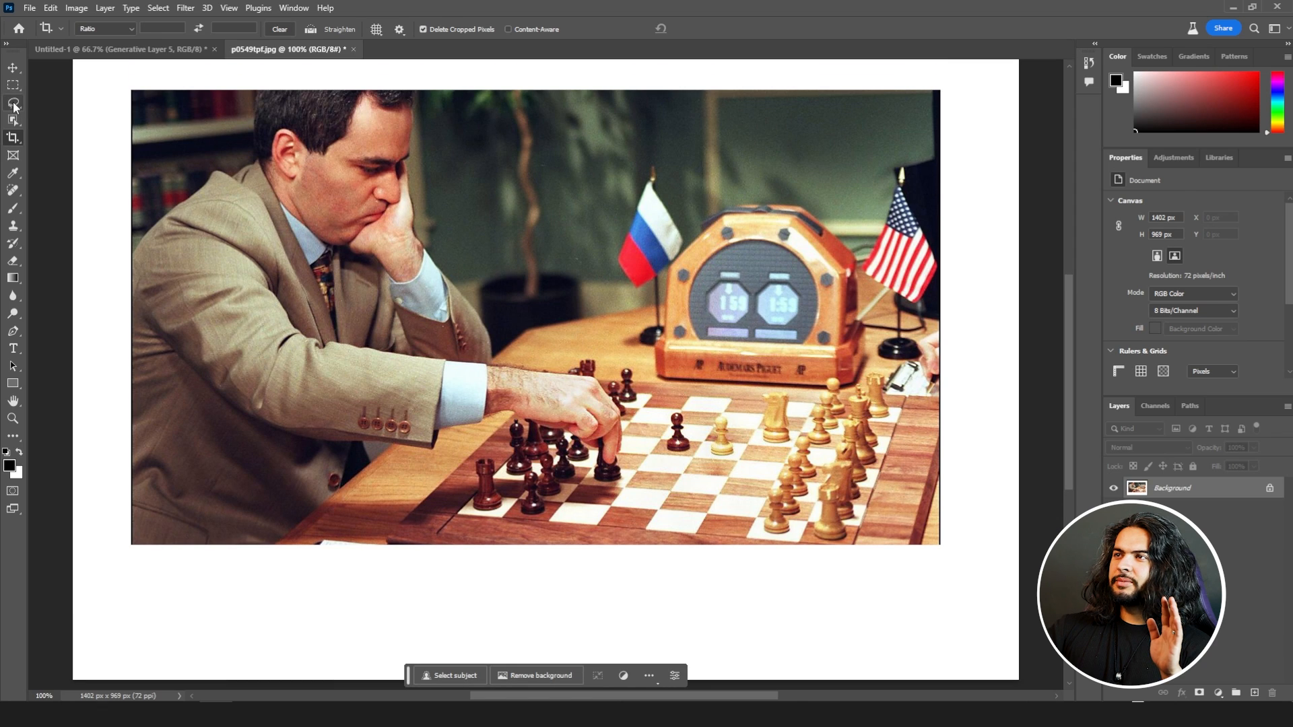
Step: Select a rectangle just inside the original photo's edges and invert it to target the blank border with a slight overlap
left_click(13, 85)
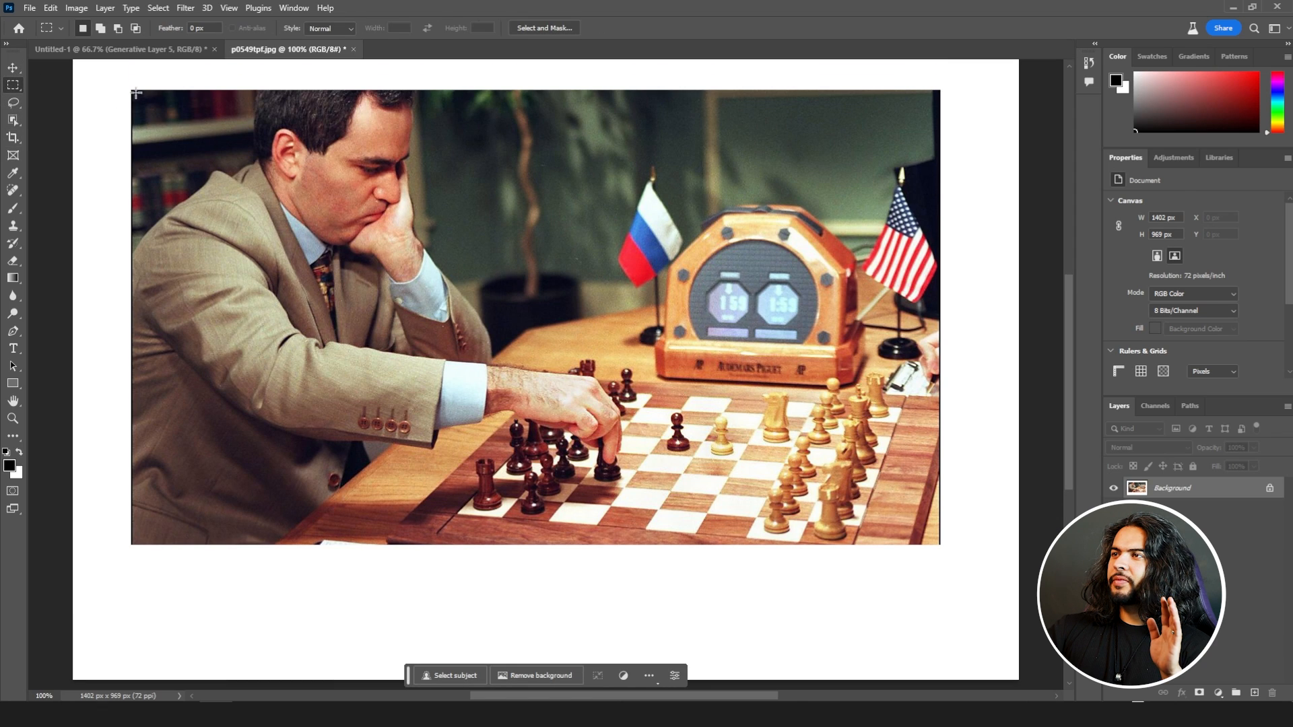
left_click_drag(136, 96, 934, 539)
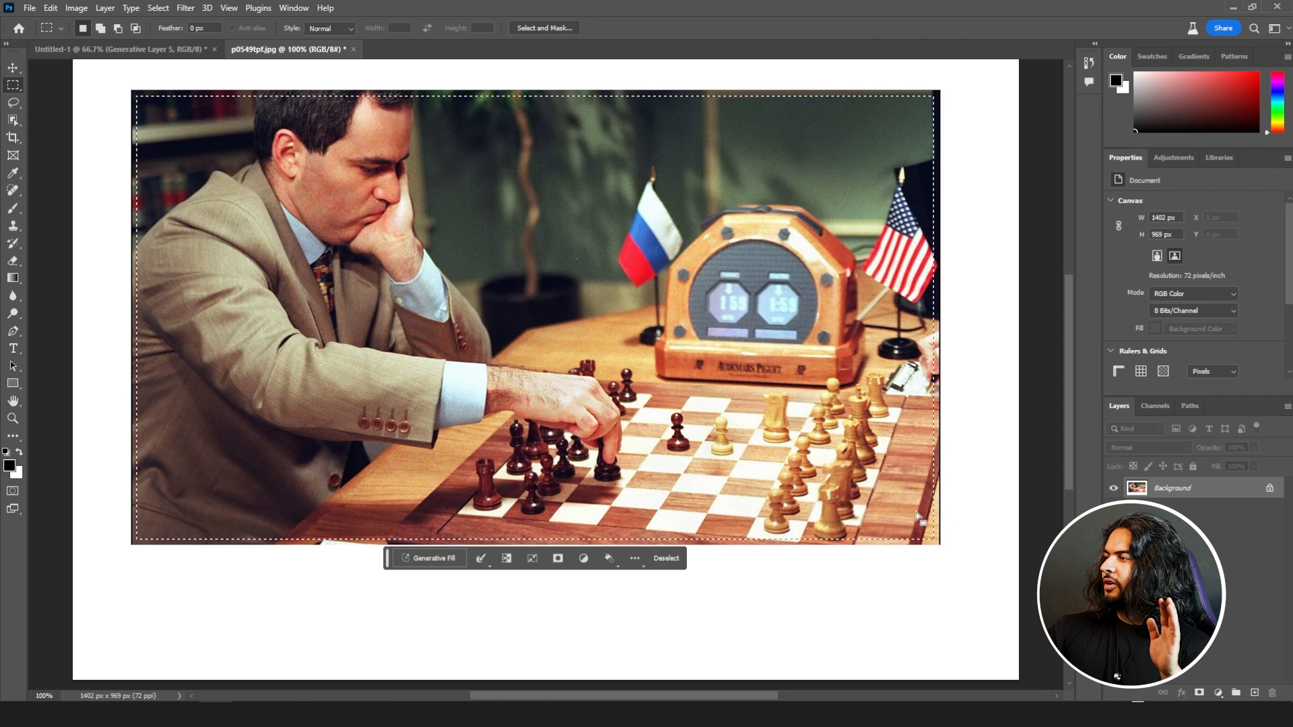
right_click(664, 290)
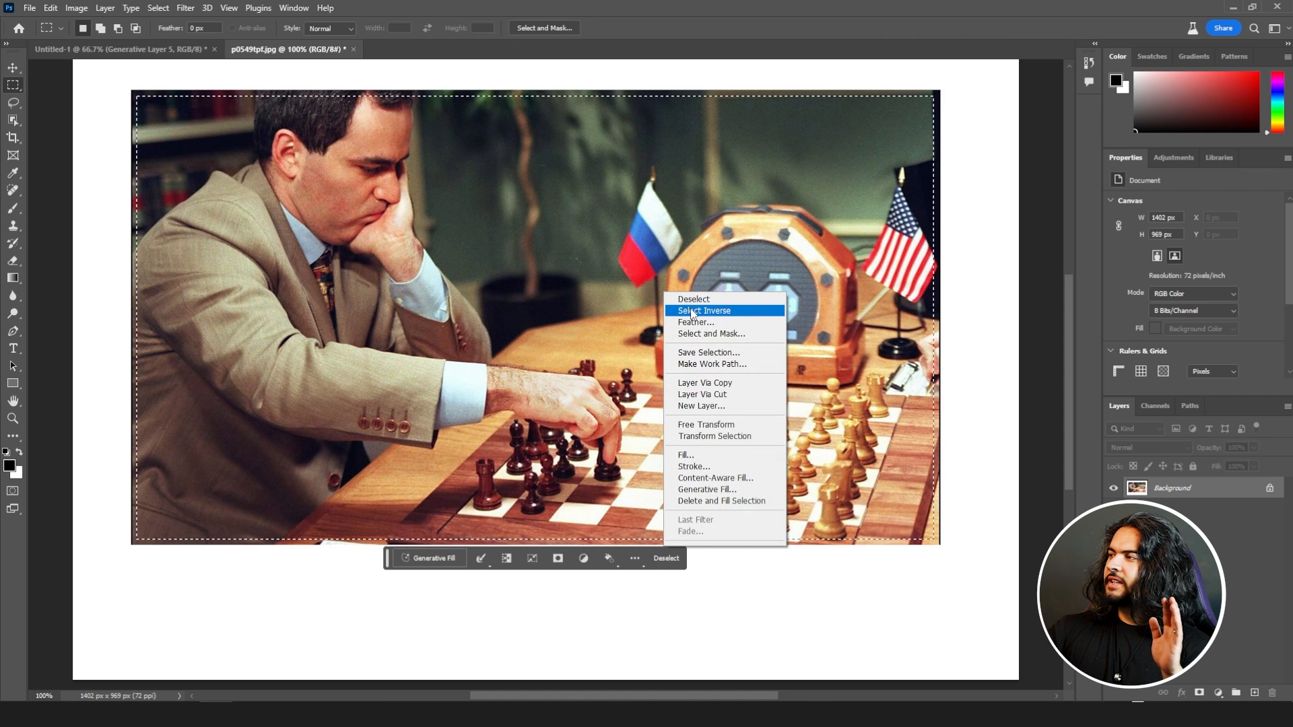
left_click(692, 311)
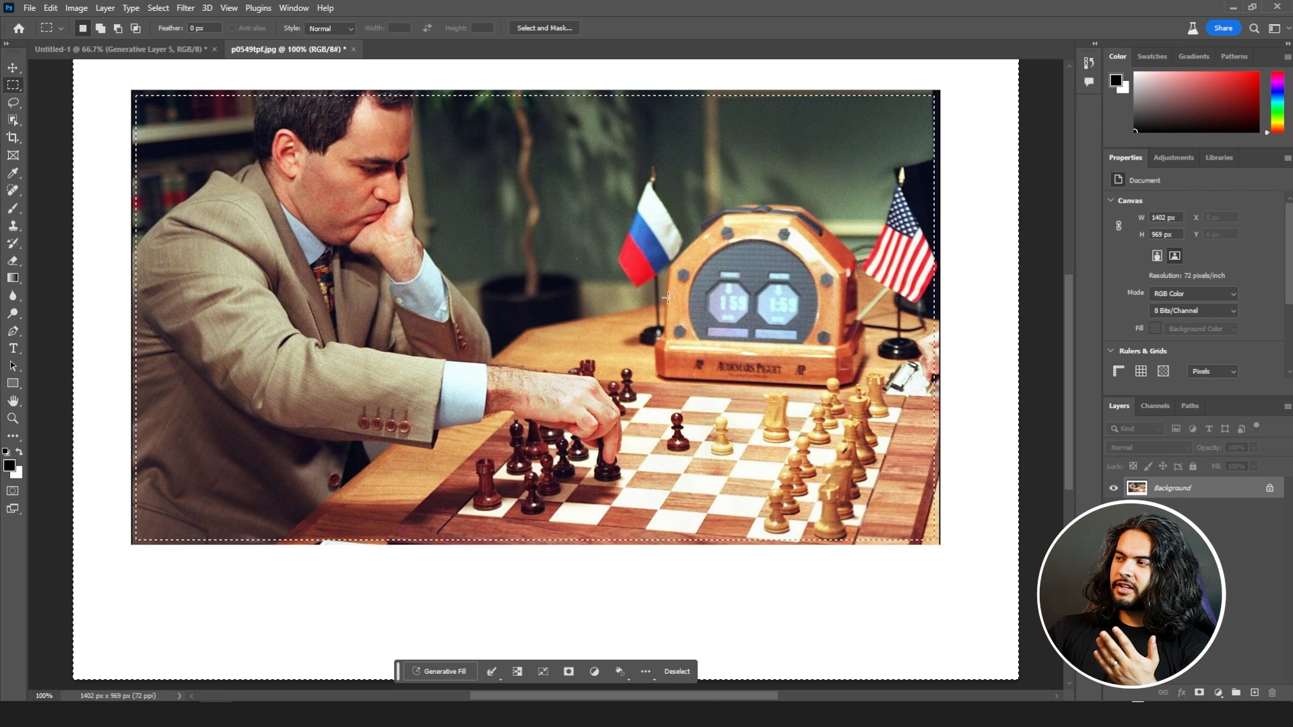
Step: Fill the selected border using Generative Fill with an empty prompt, compare the three variations and keep the first
left_click(443, 670)
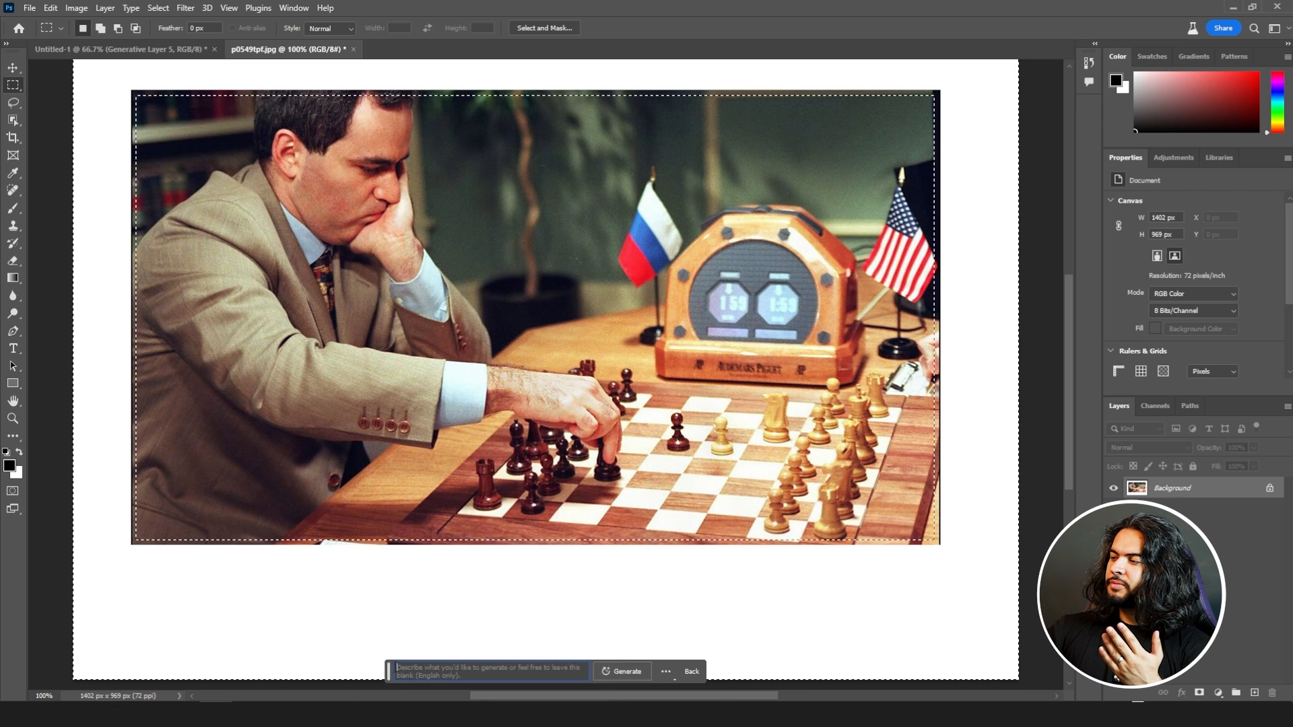
left_click(622, 671)
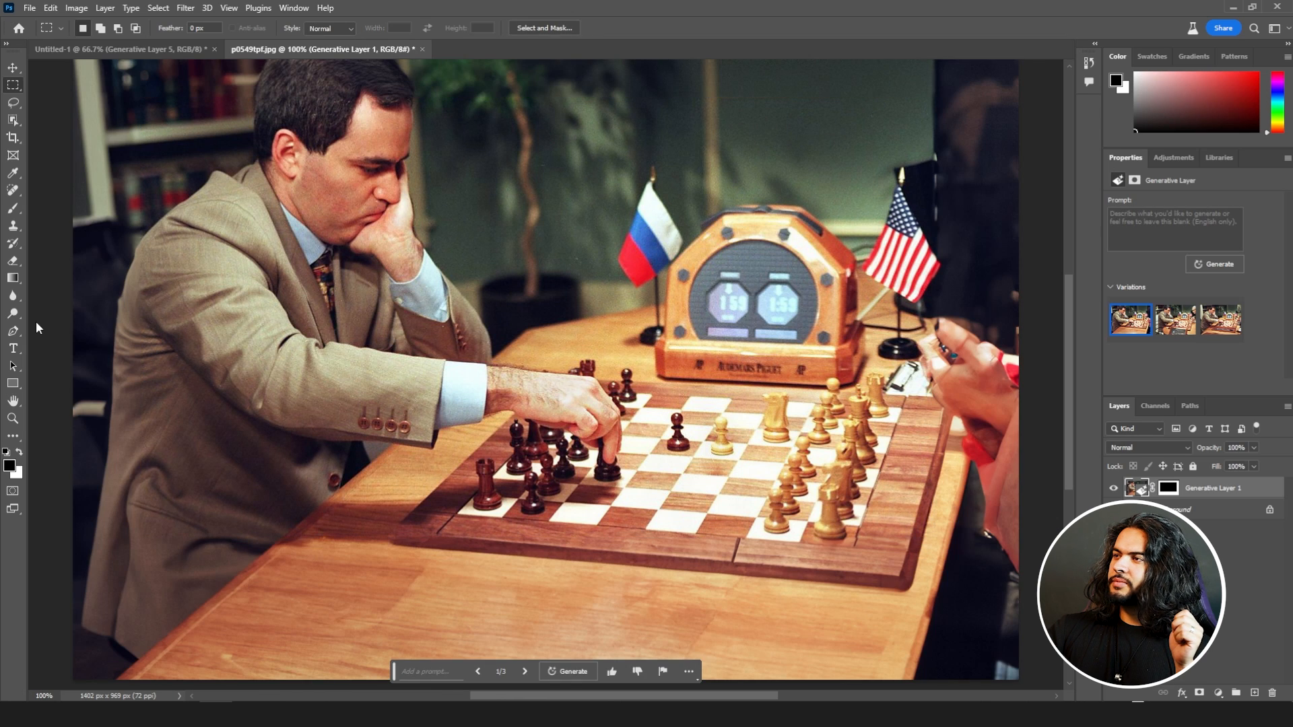
scroll(35, 321, "down", 2)
scroll(37, 323, "down", 2)
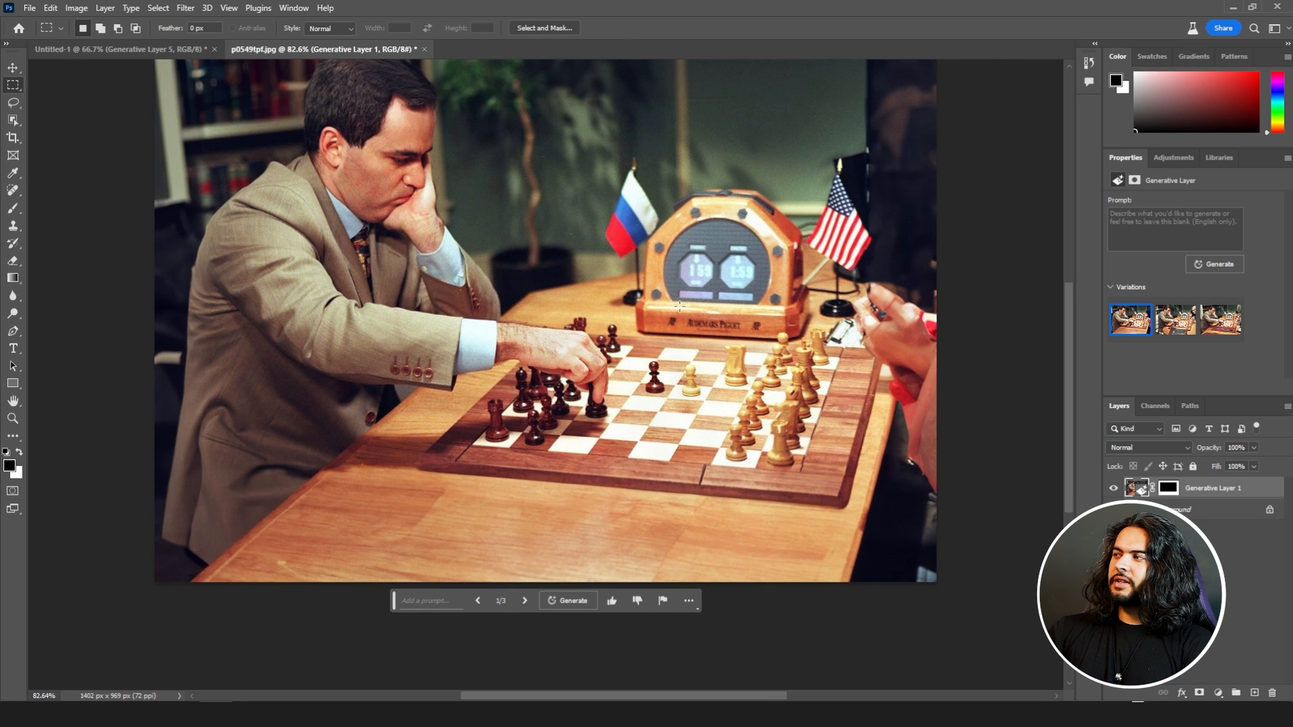
scroll(679, 307, "up", 2)
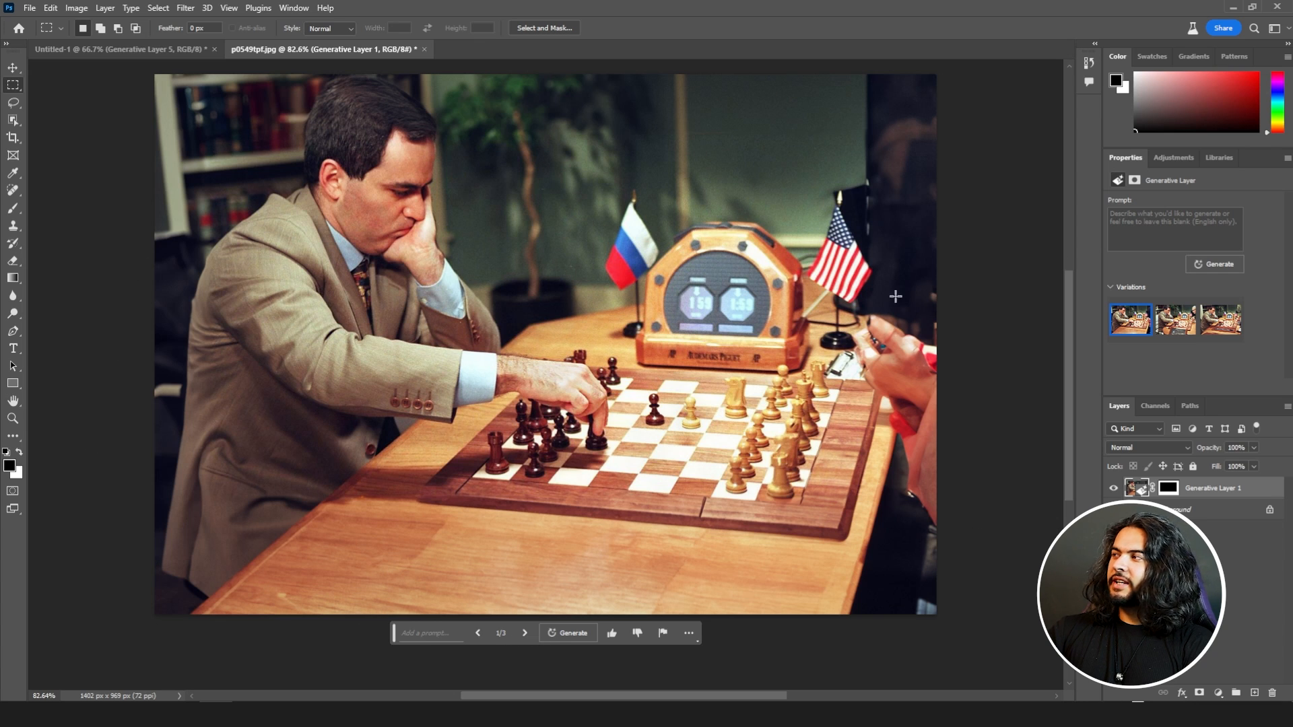
left_click(523, 634)
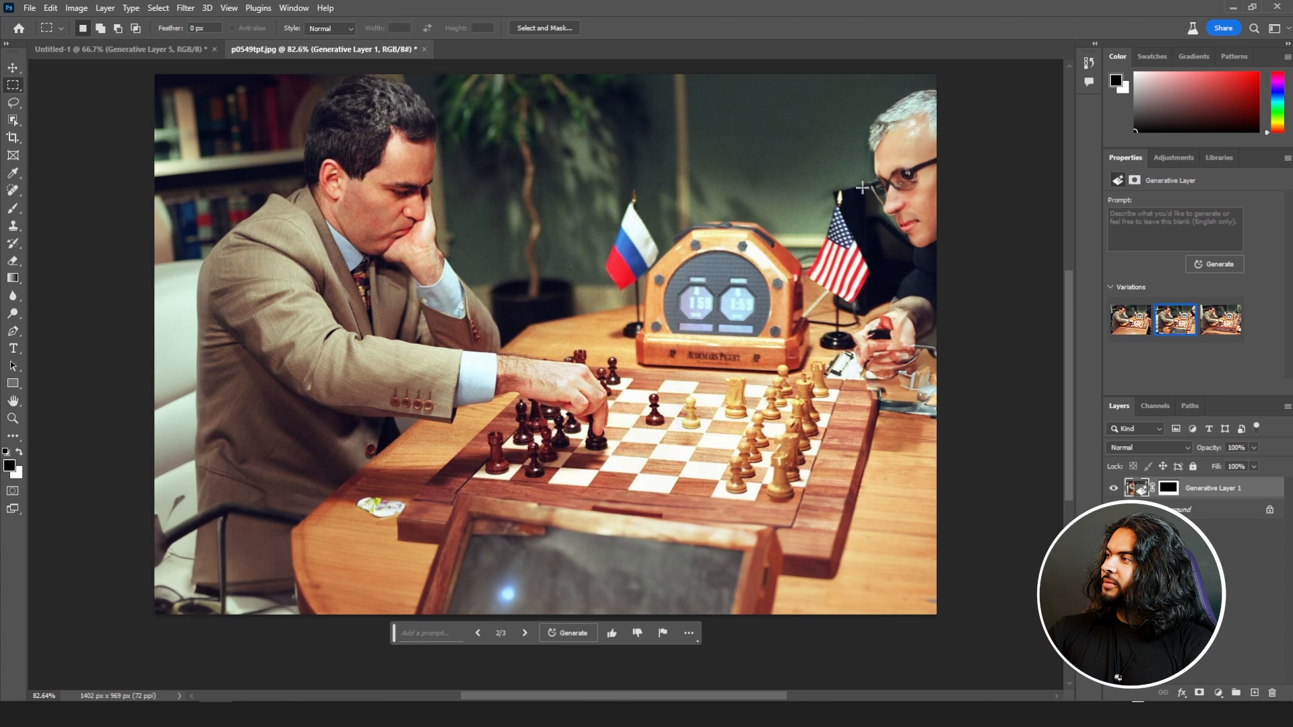
left_click(524, 633)
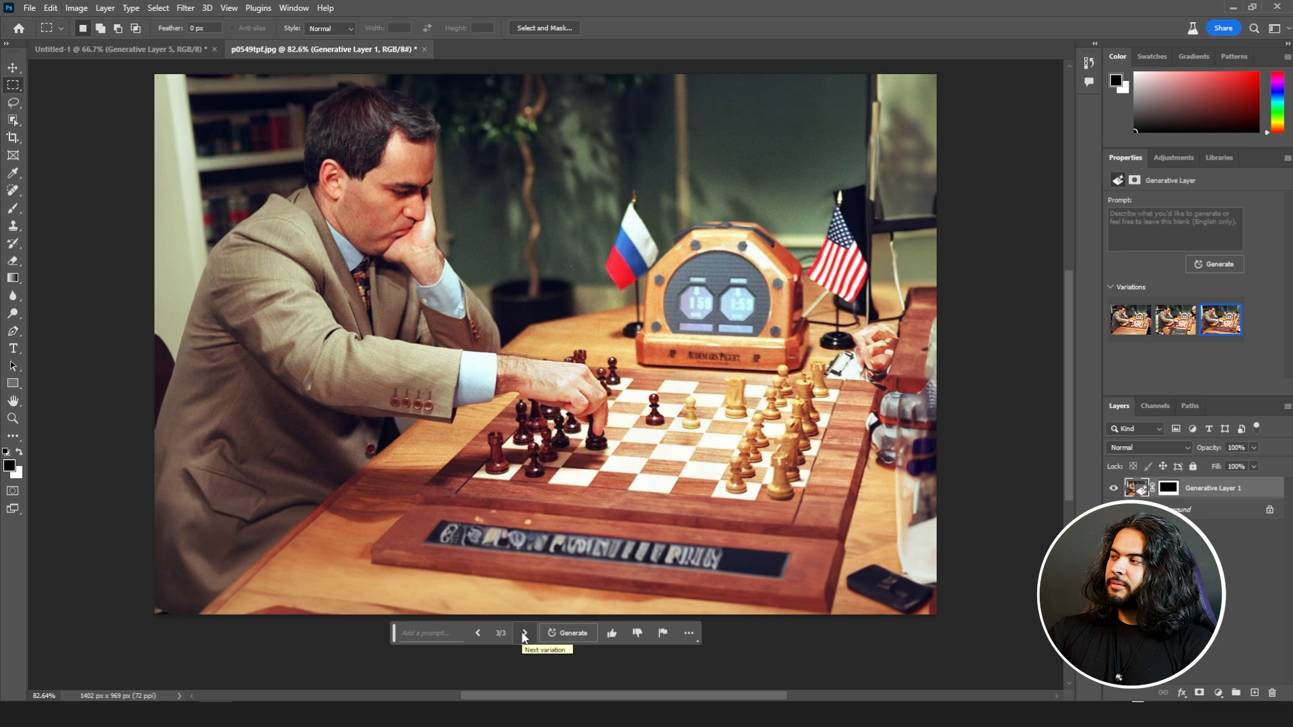
left_click(478, 632)
left_click(478, 633)
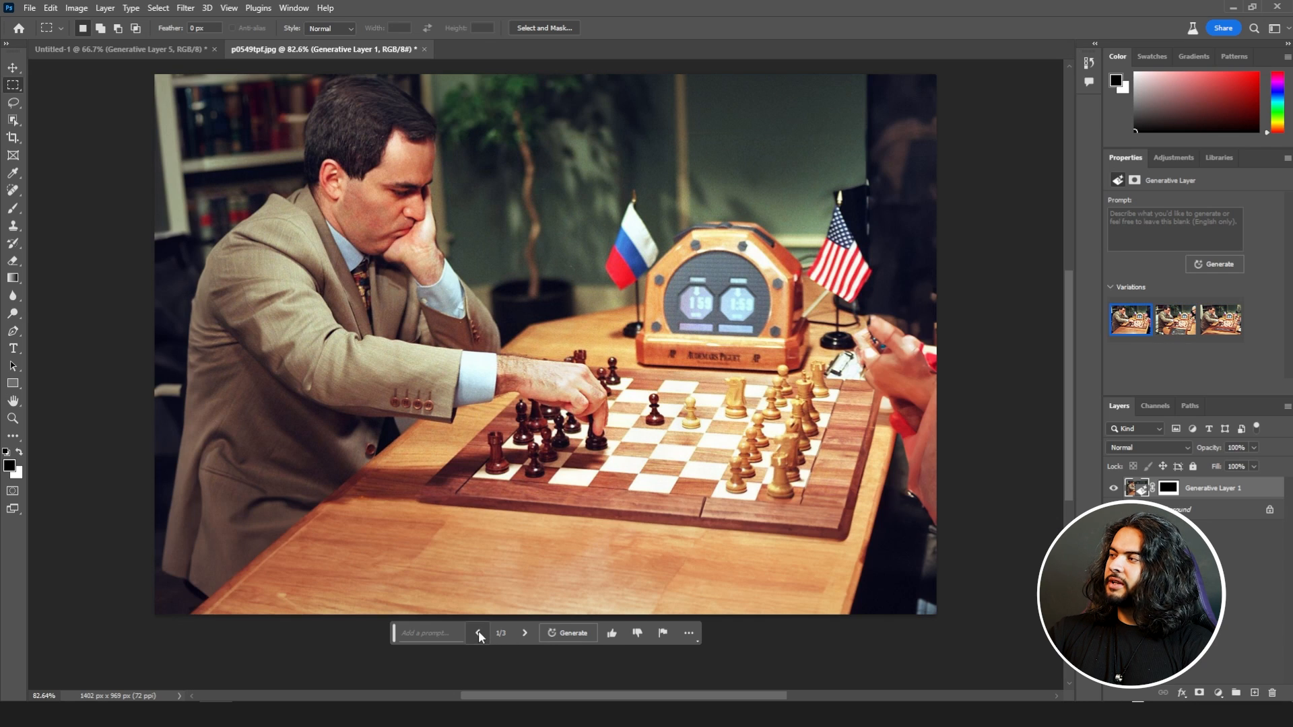